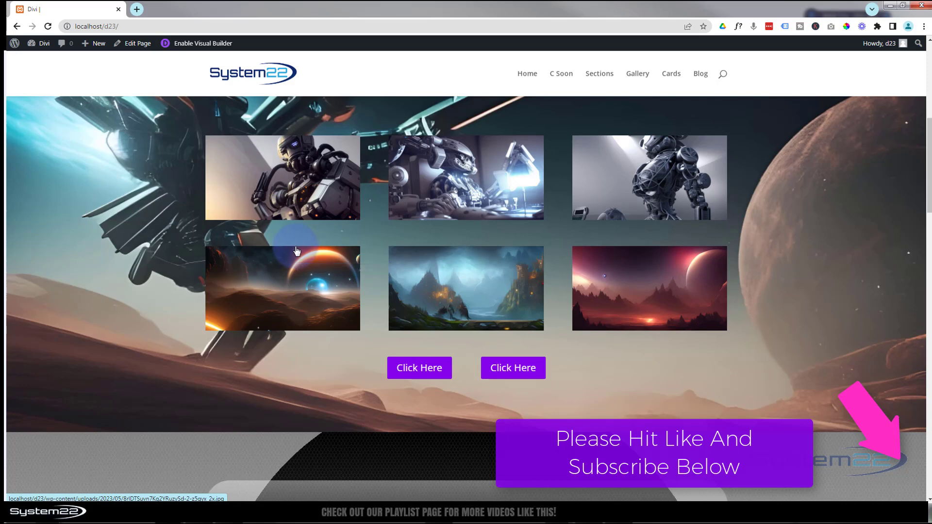
Preview the page at iPad Air dimensions and 100% zoom, down to the two buttons below the image rows
key(F12)
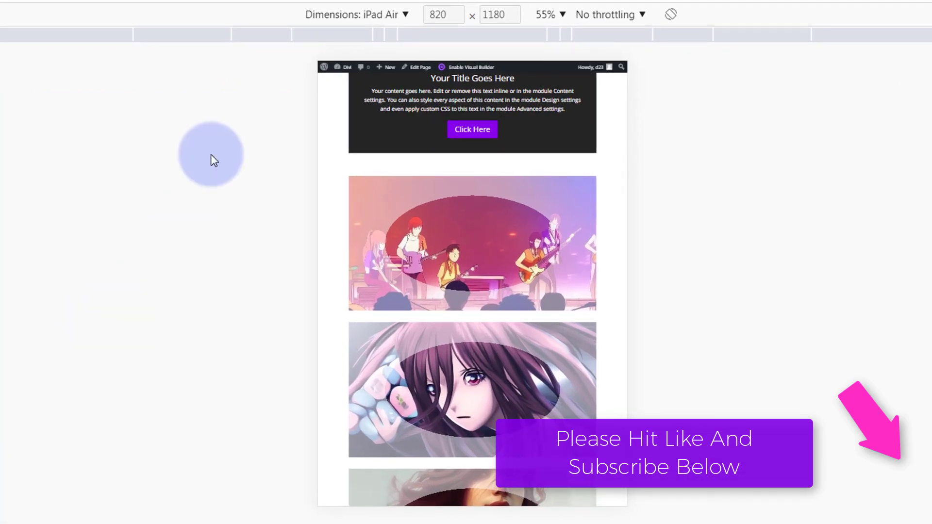
click(563, 15)
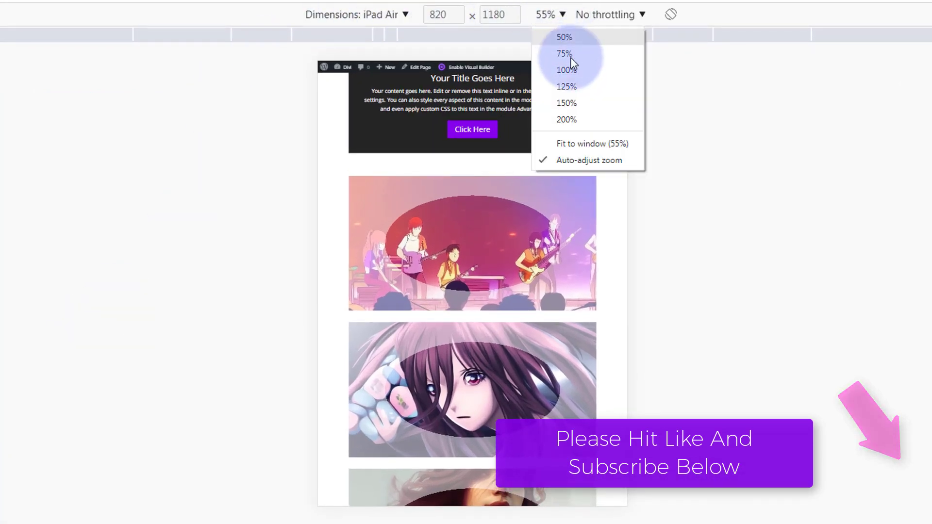
click(579, 71)
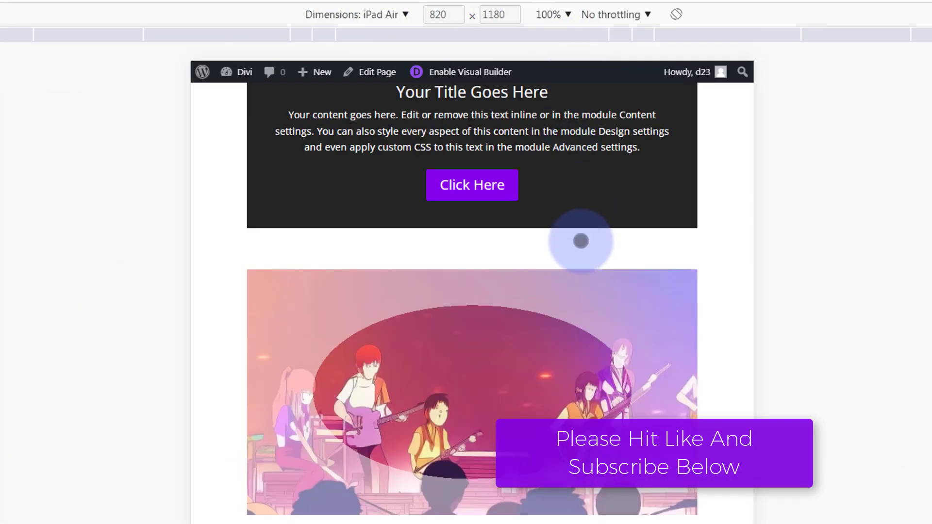
scroll(581, 241, down, 20)
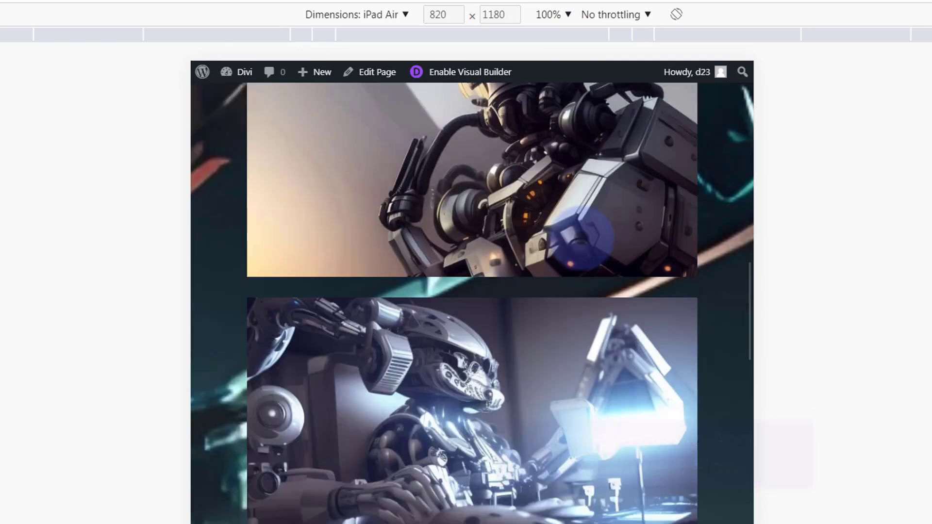
scroll(579, 237, down, 18)
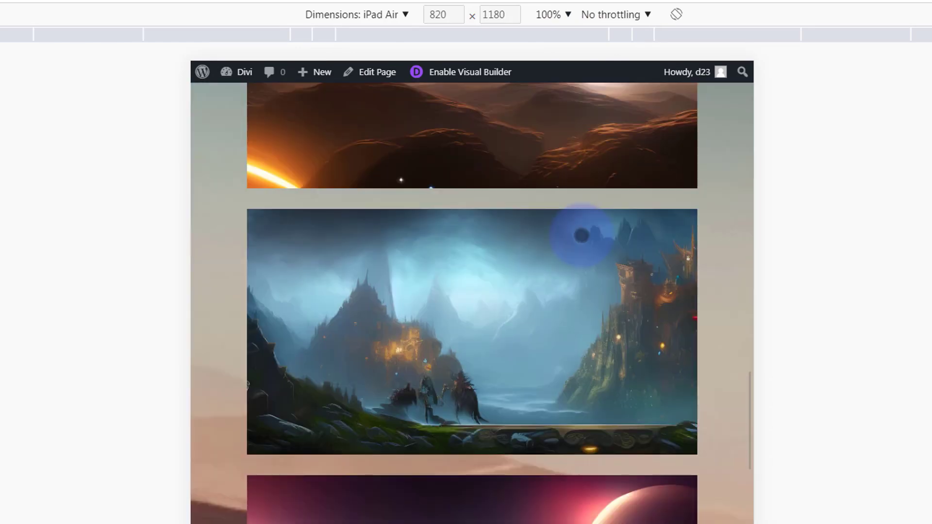
scroll(581, 235, down, 8)
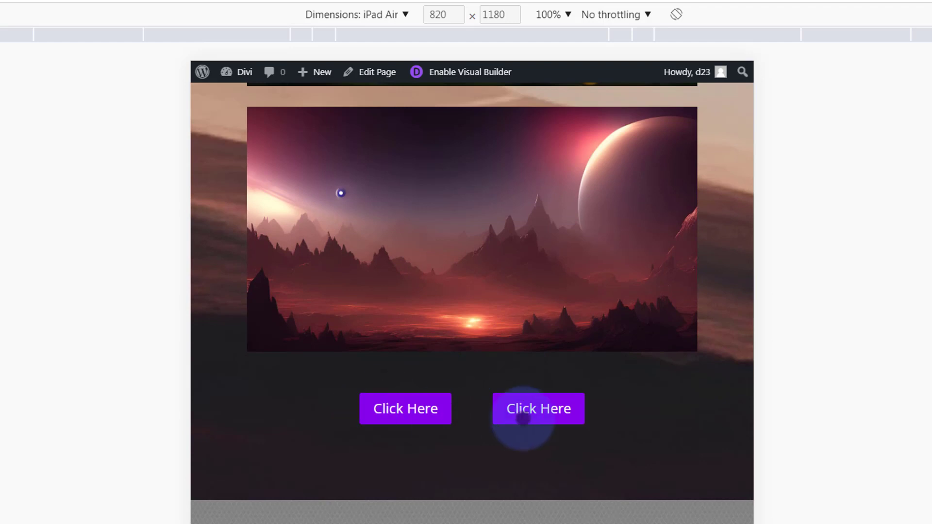
Preview the two buttons at iPhone 12 Pro dimensions and close the developer tools
click(406, 14)
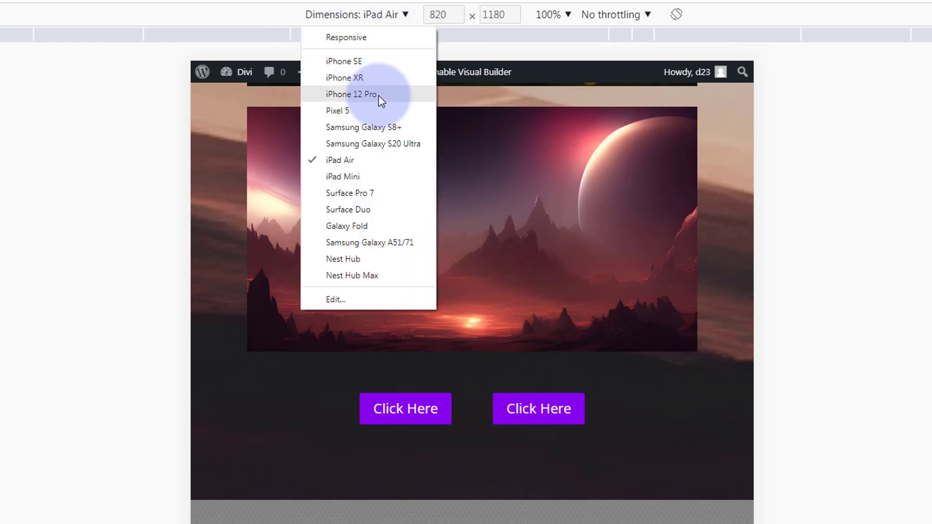
click(358, 95)
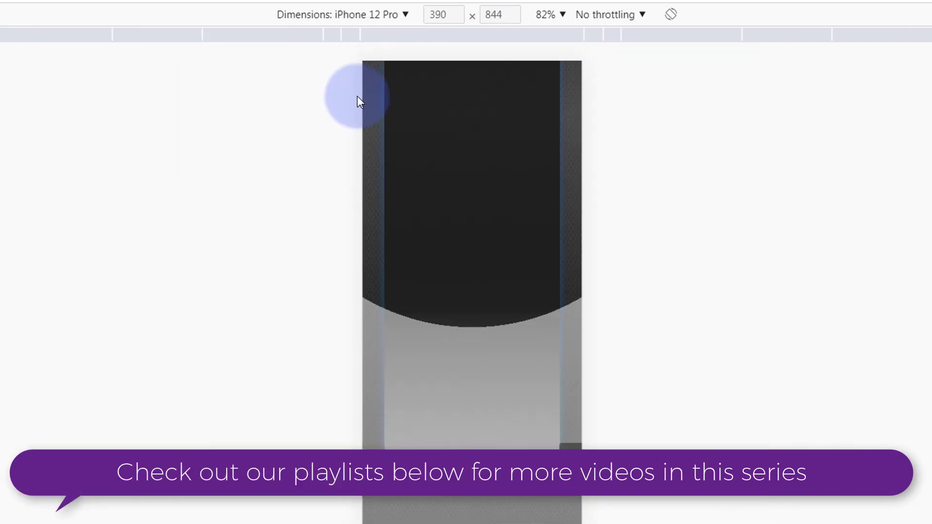
scroll(501, 283, up, 15)
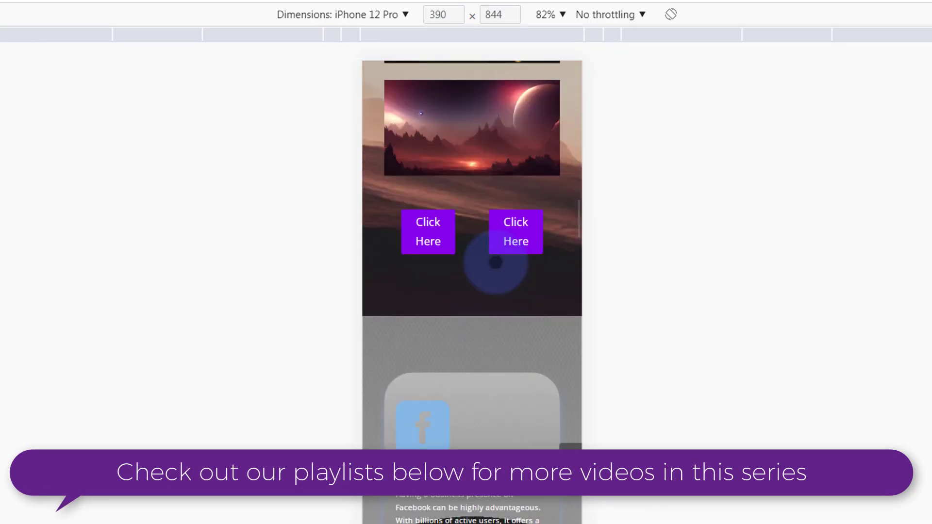
scroll(496, 261, up, 3)
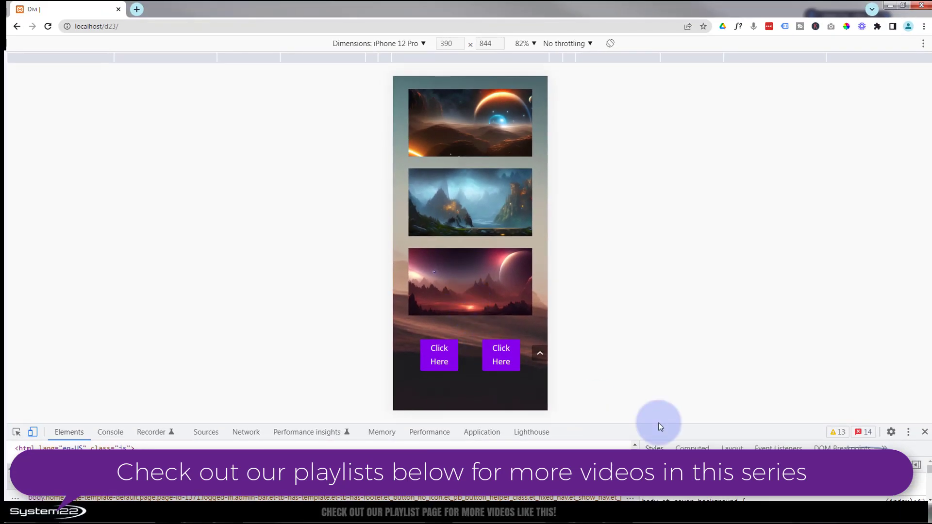
click(925, 431)
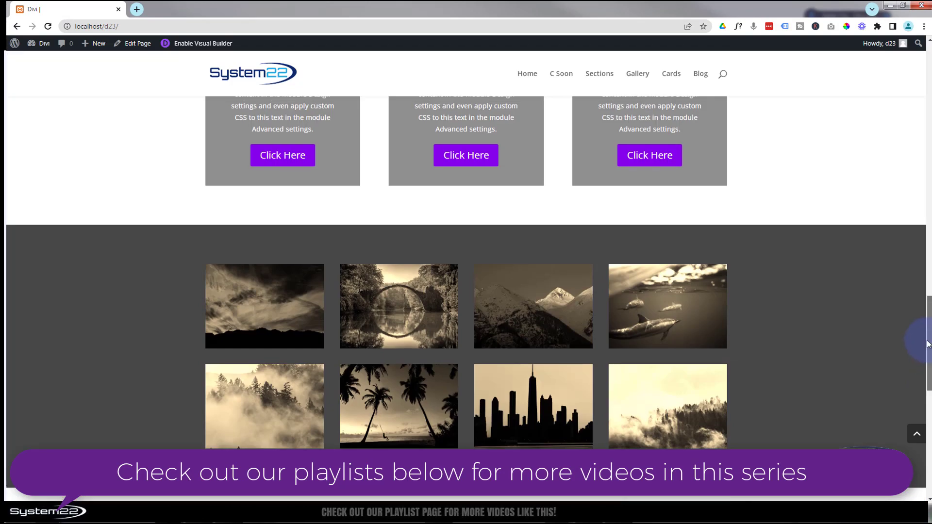
Enable the Visual Builder and delete the row holding the two Click Here buttons below the images
scroll(925, 330, up, 4)
drag(926, 322, 924, 195)
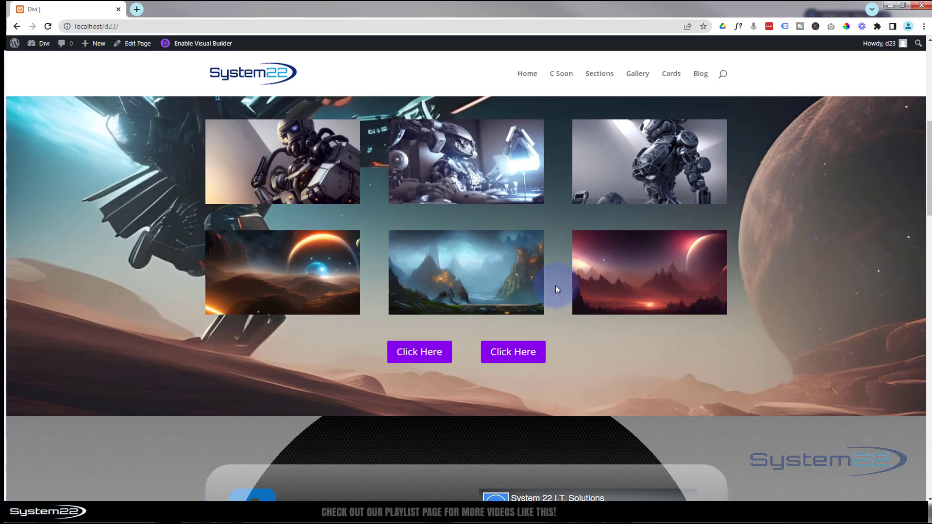
click(192, 46)
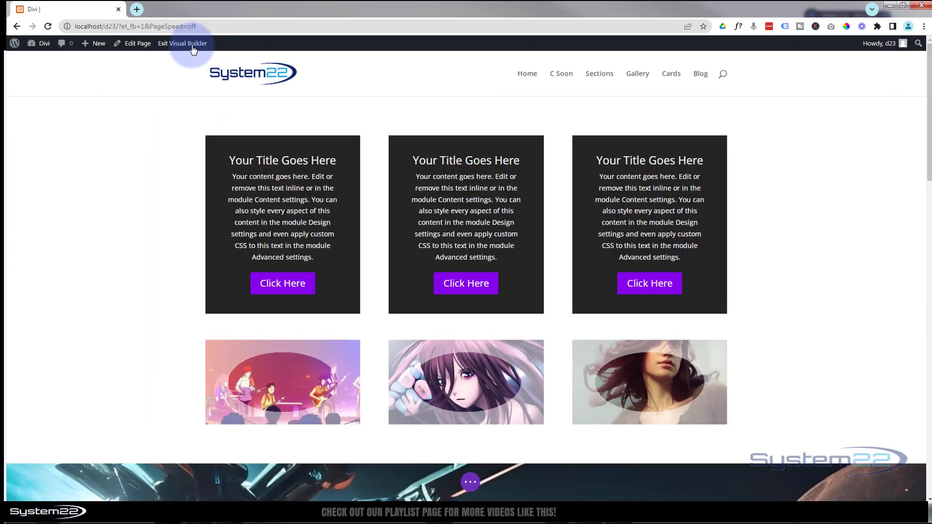
scroll(234, 202, down, 8)
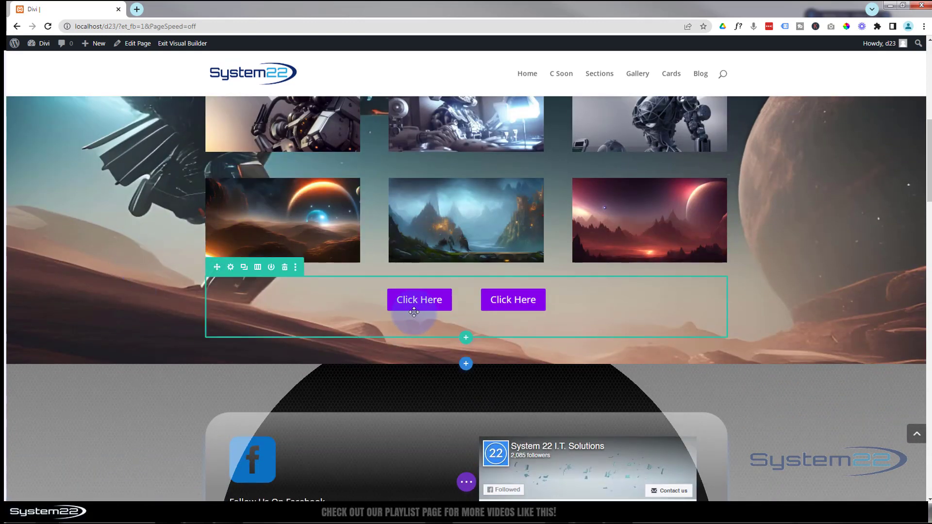
click(285, 268)
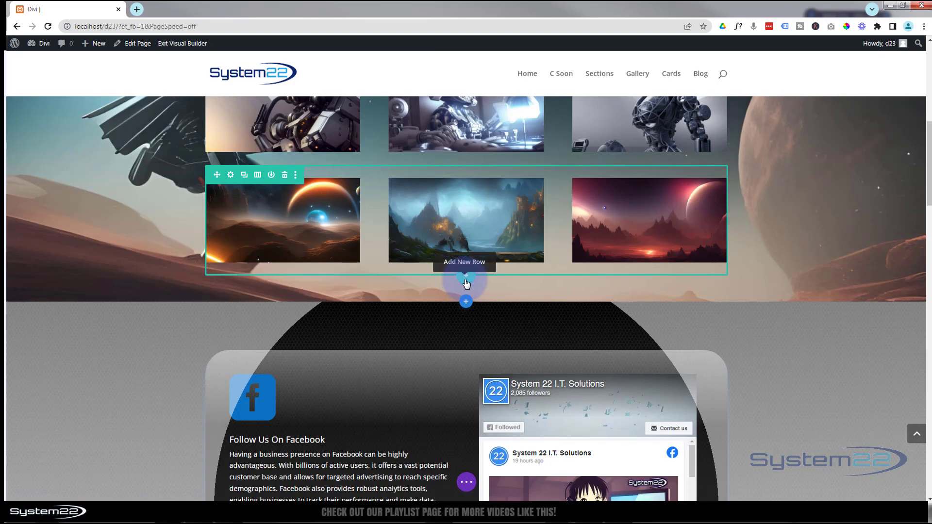
Add a single-column row below the last image row and insert a Button module in it
click(465, 276)
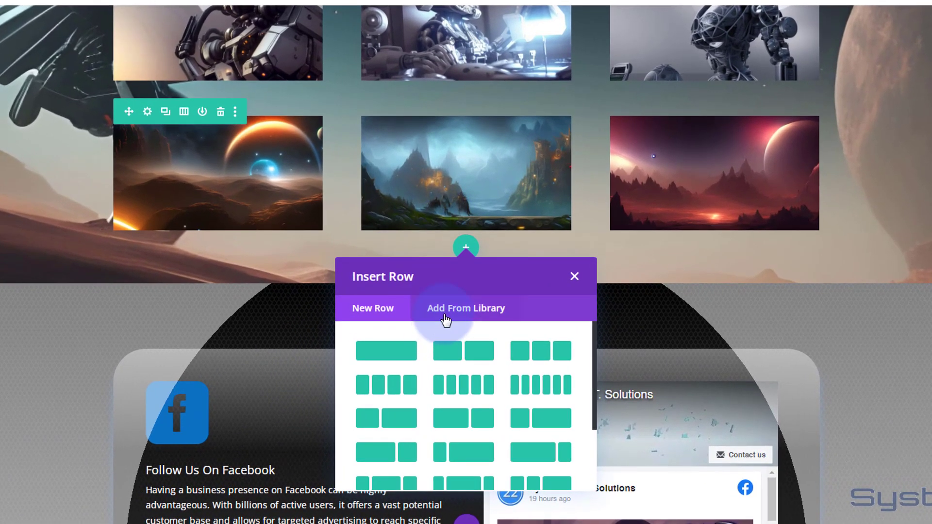
click(394, 354)
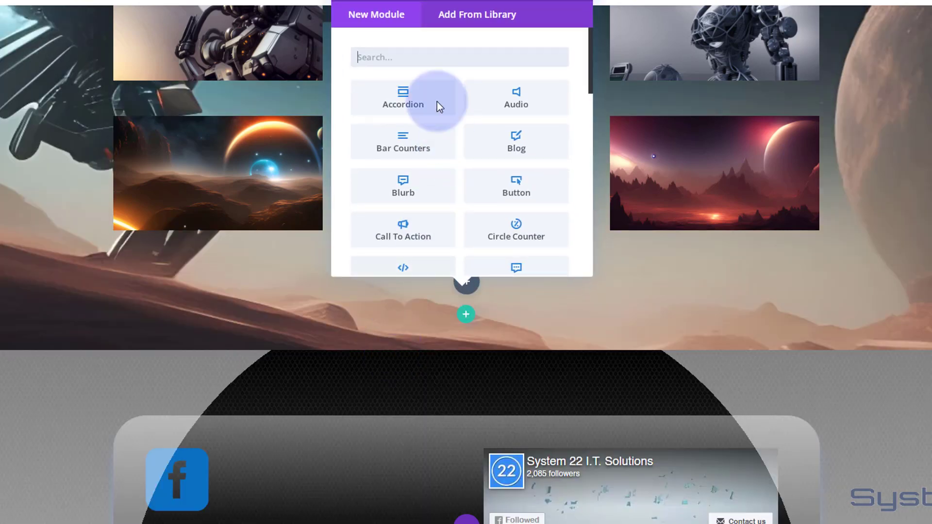
click(513, 196)
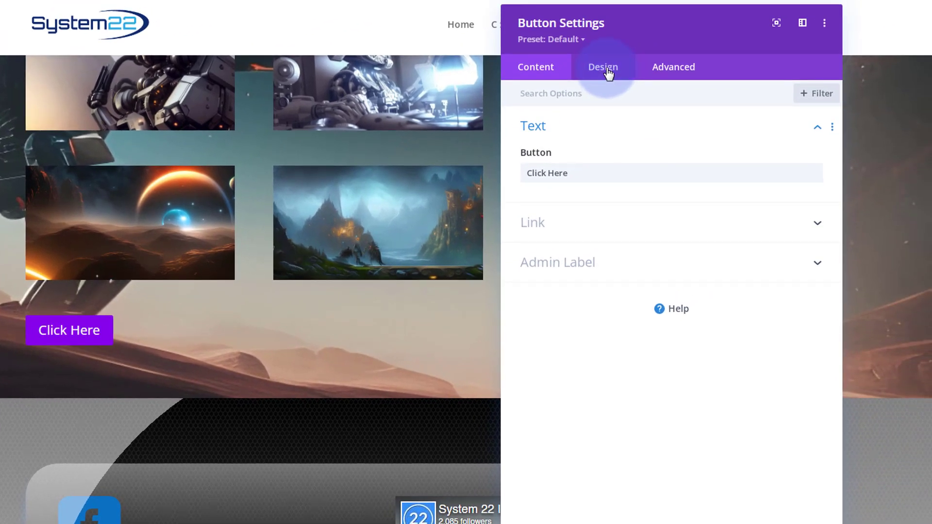
Set the new button's alignment to center in its design settings
click(606, 68)
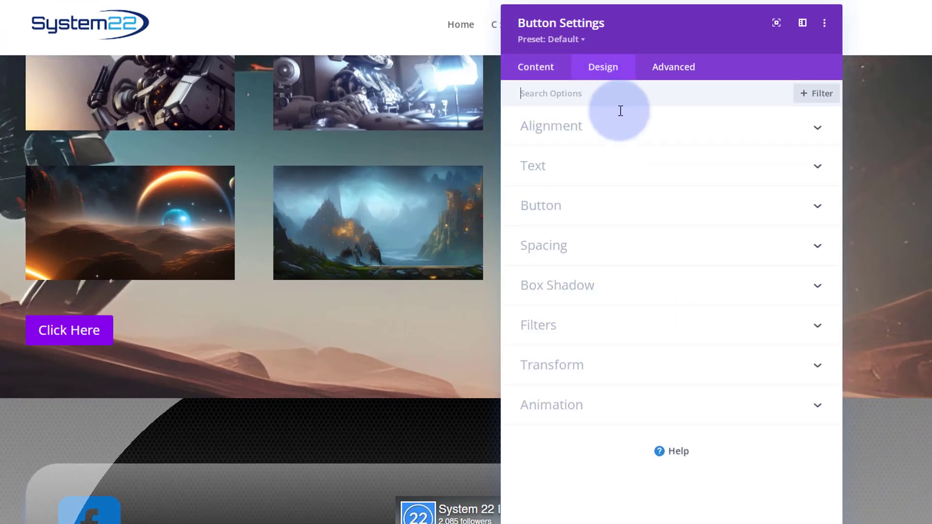
click(616, 130)
click(668, 175)
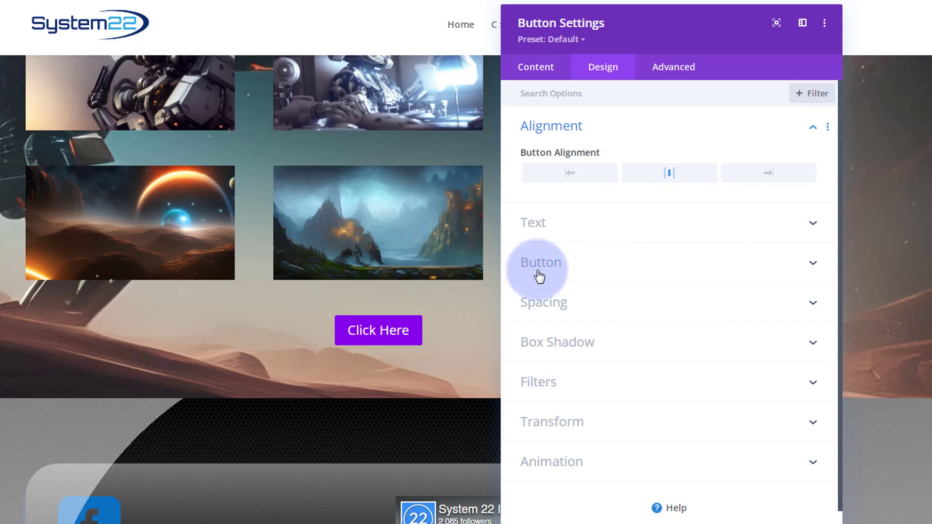
Enable custom styles for the button, review its style options and open its spacing settings
click(610, 272)
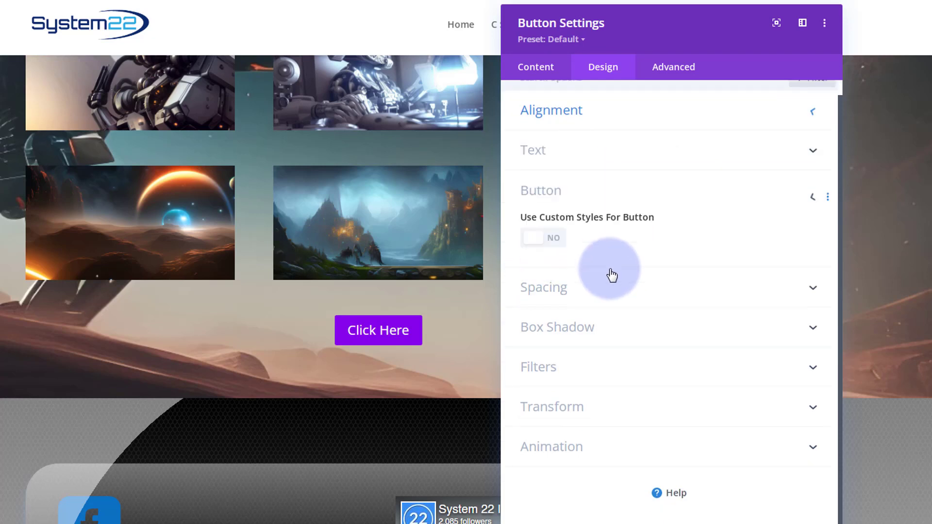
click(550, 242)
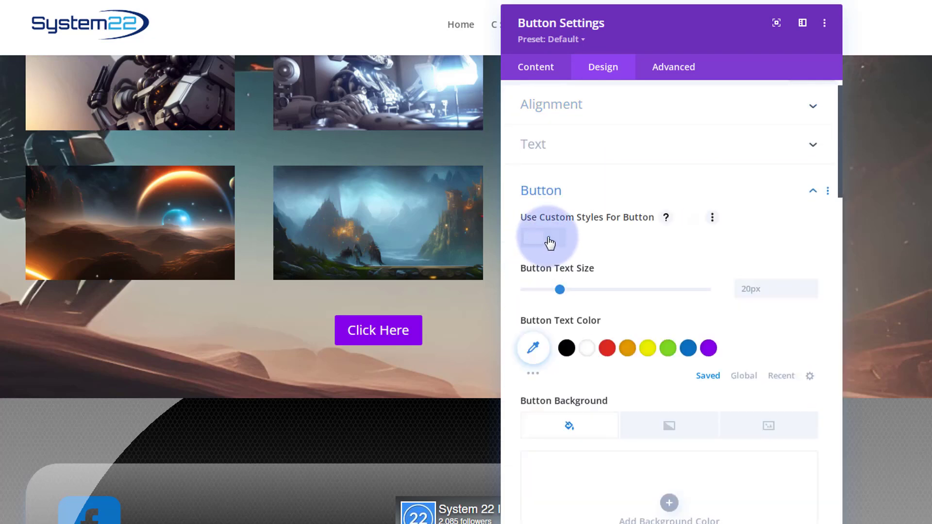
scroll(632, 260, down, 3)
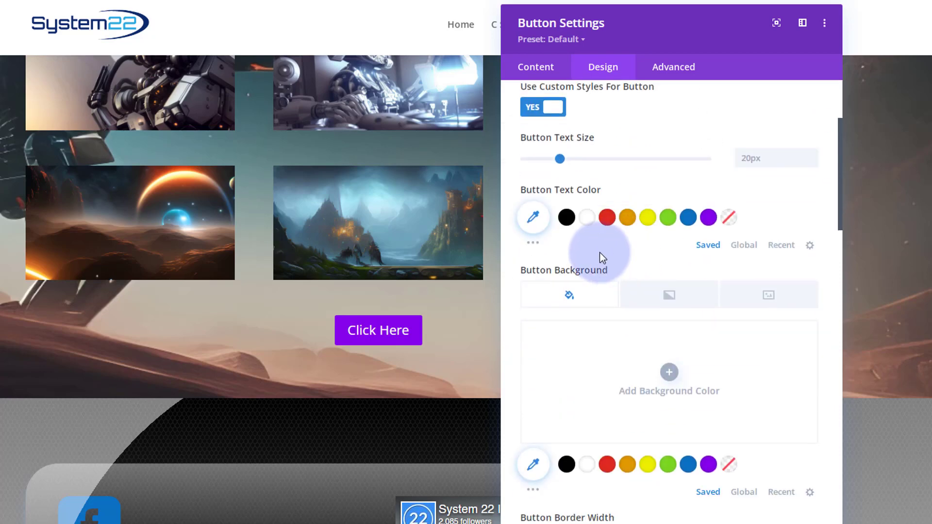
scroll(663, 318, down, 6)
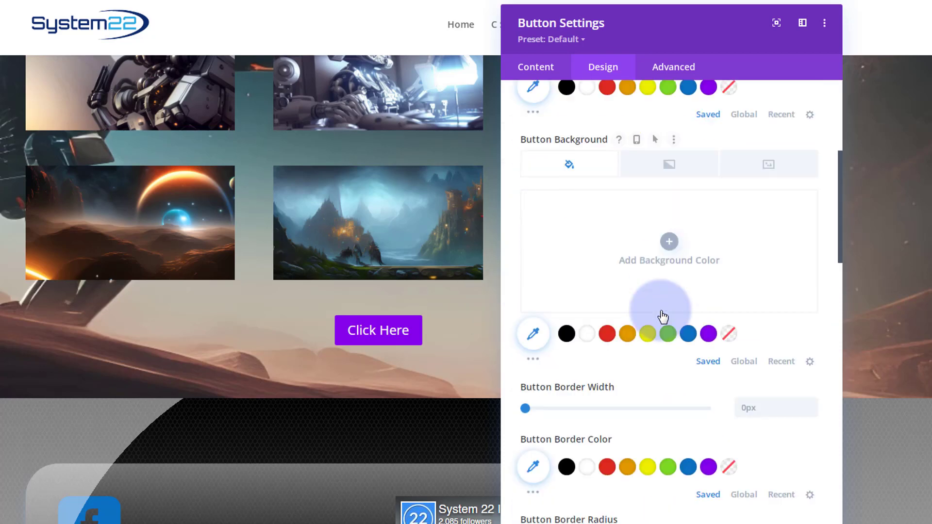
scroll(662, 313, up, 3)
scroll(663, 310, up, 6)
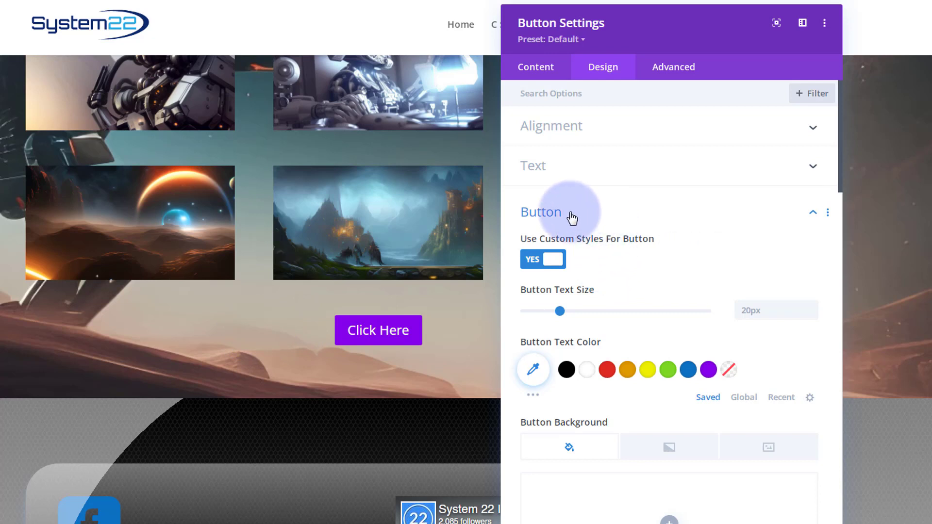
click(615, 221)
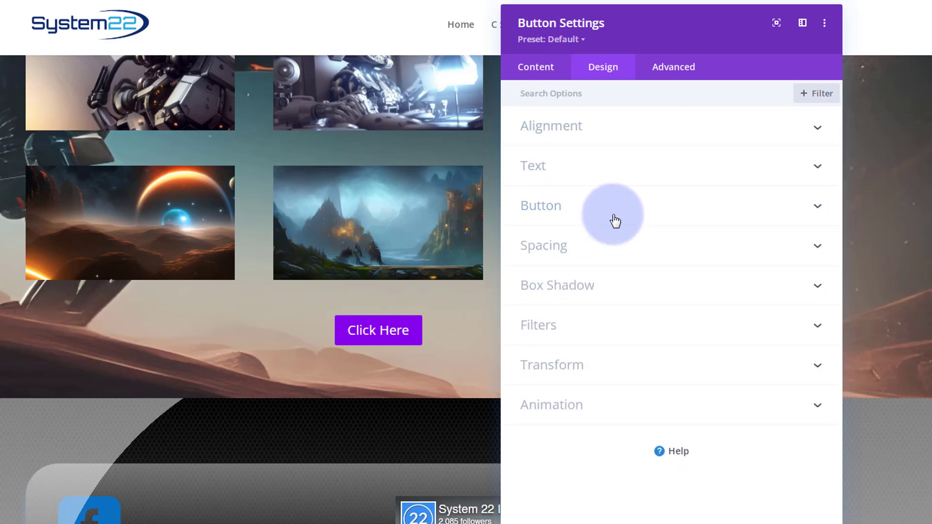
click(597, 252)
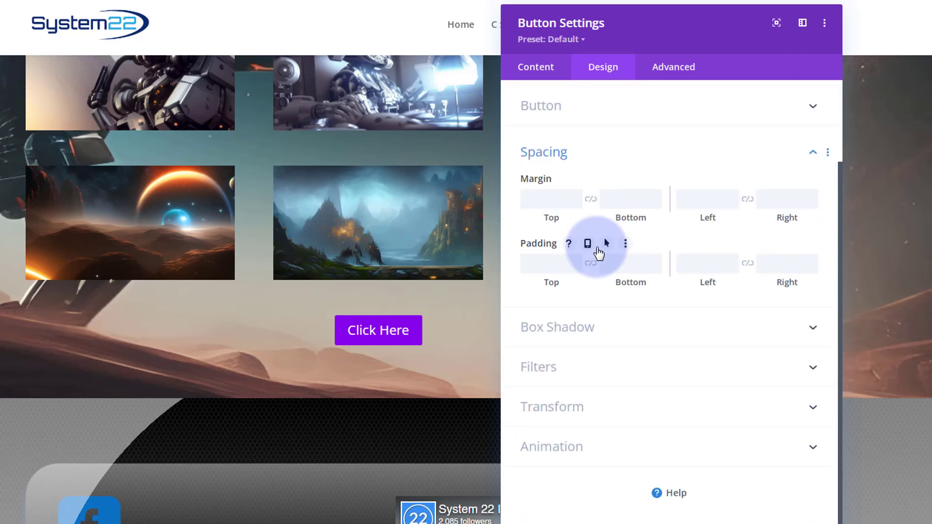
click(538, 257)
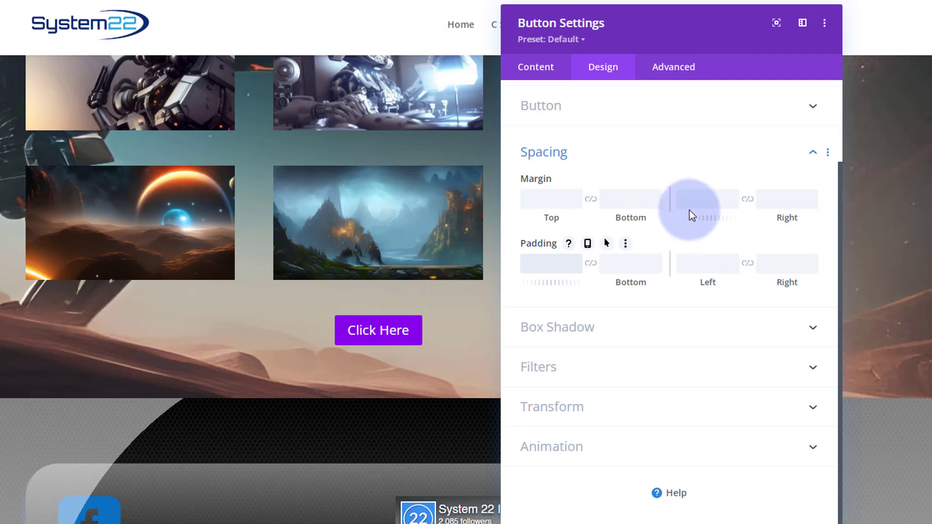
text(50)
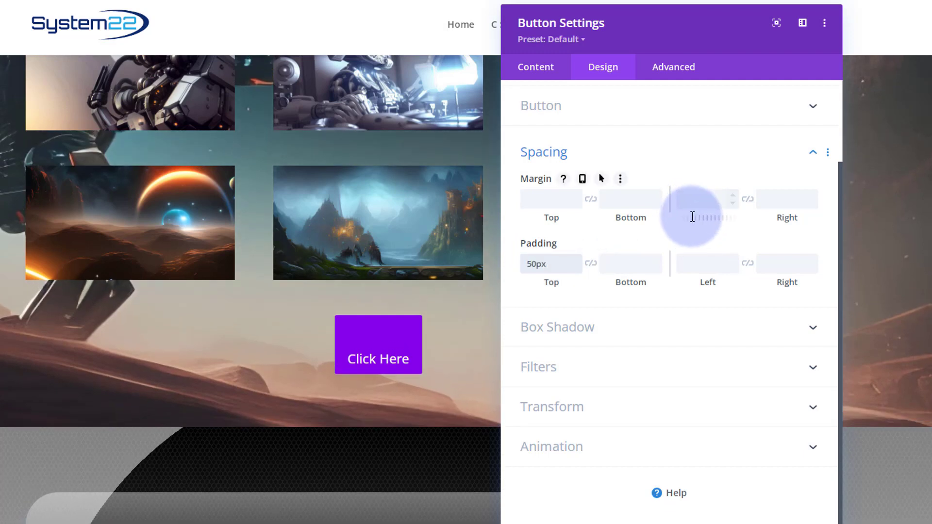
drag(555, 264, 522, 264)
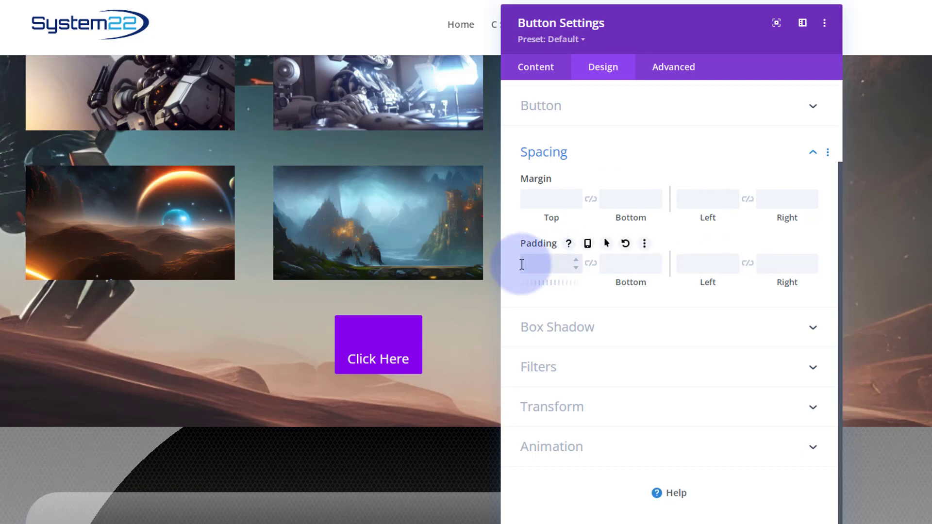
Set the button's left and right margins to a linked 30px and save the module settings
click(685, 199)
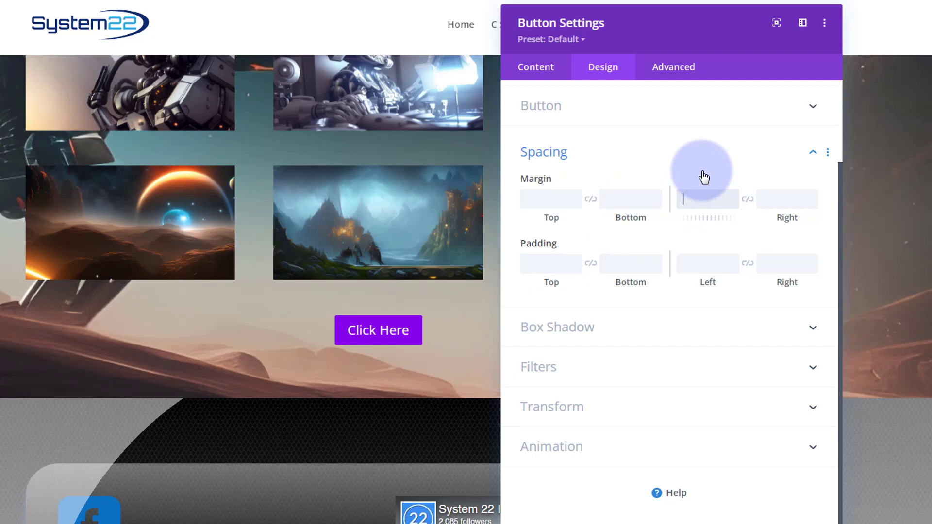
text(30px)
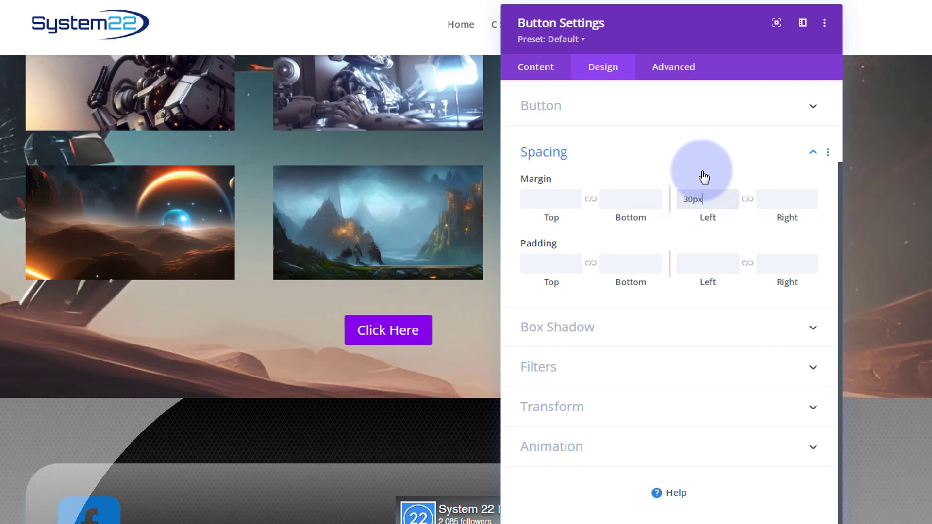
click(747, 200)
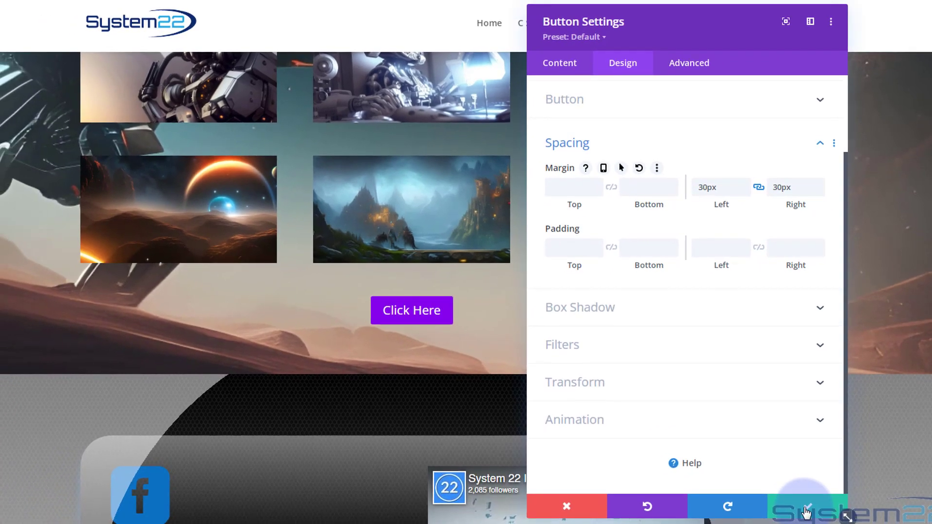
click(805, 511)
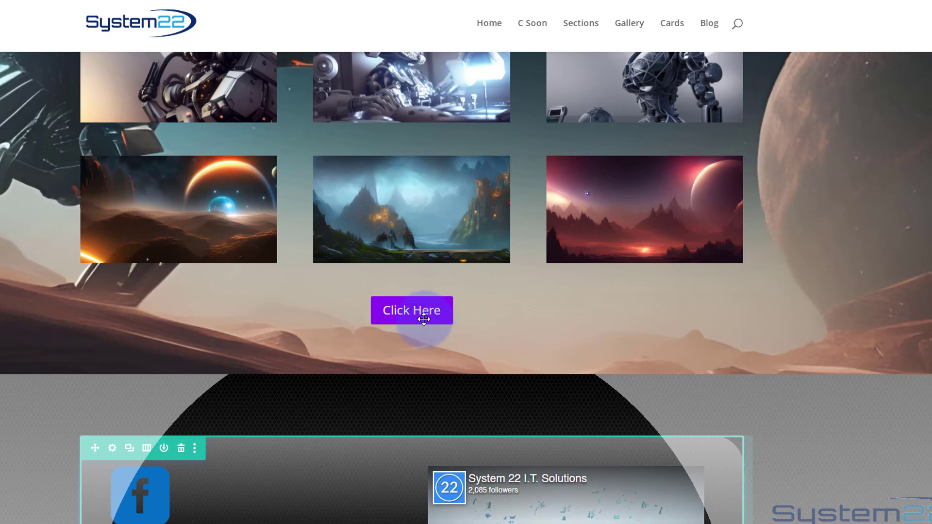
Duplicate the centered button within its row and open the custom CSS settings of the row's column
mouse_move(421, 317)
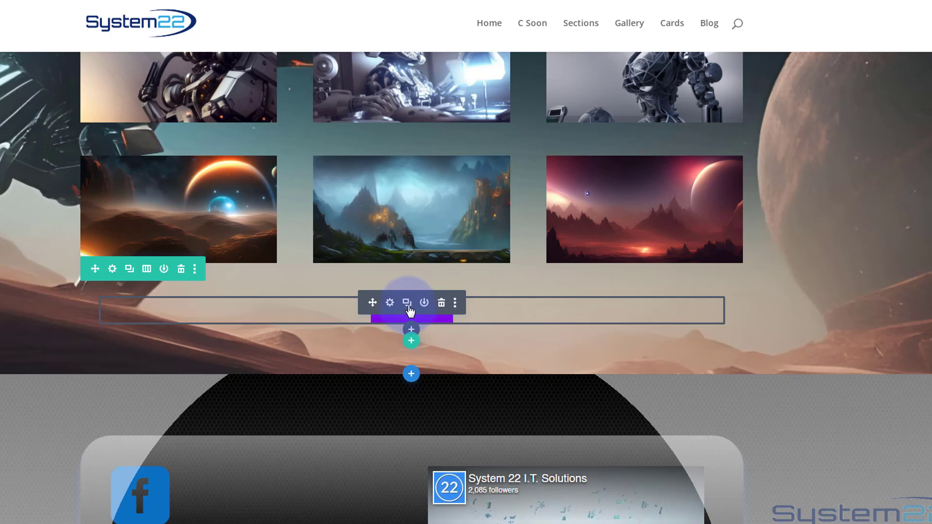
click(406, 303)
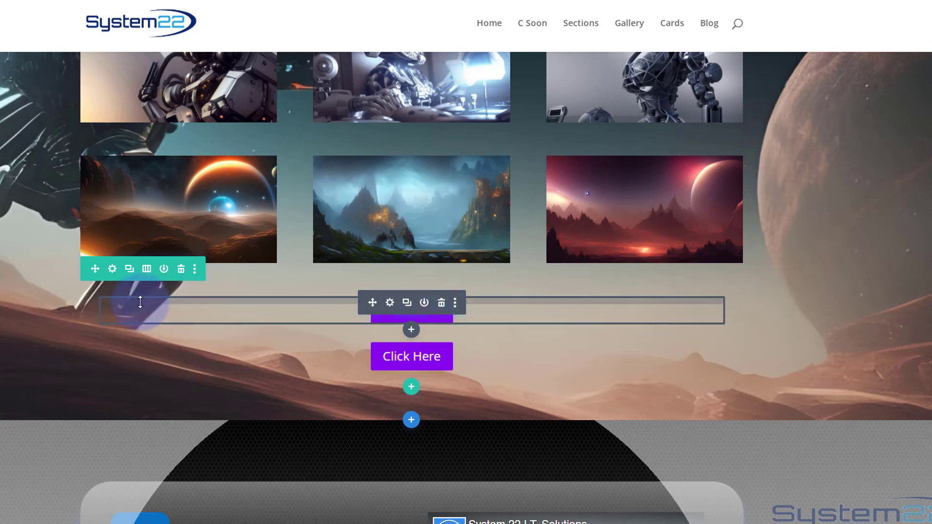
click(112, 269)
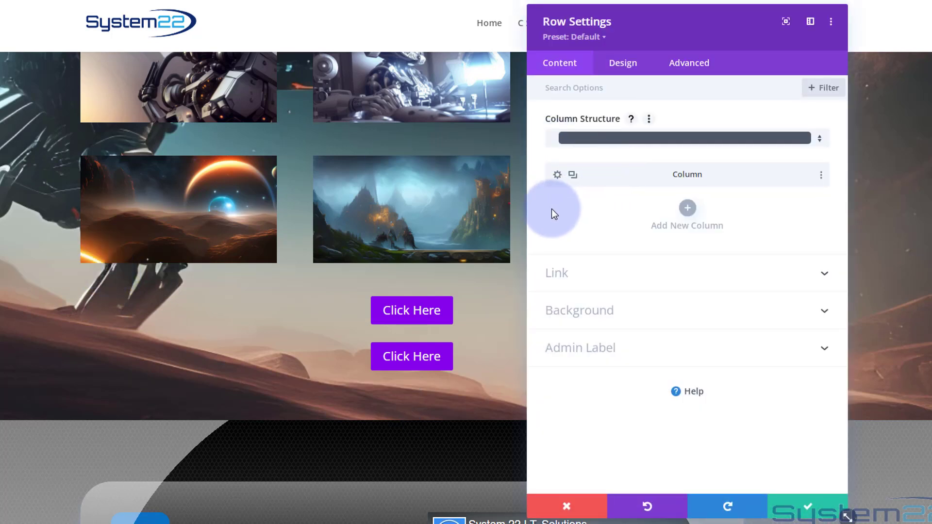
click(557, 176)
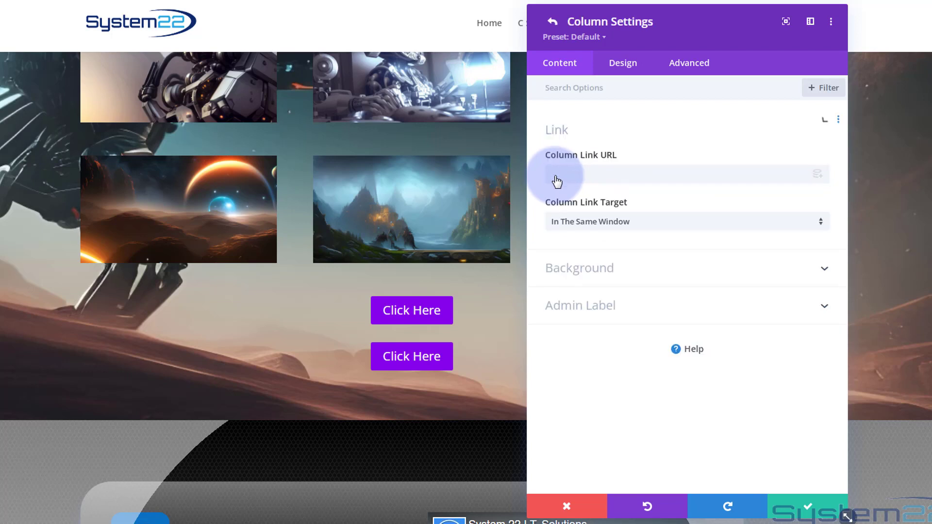
click(695, 68)
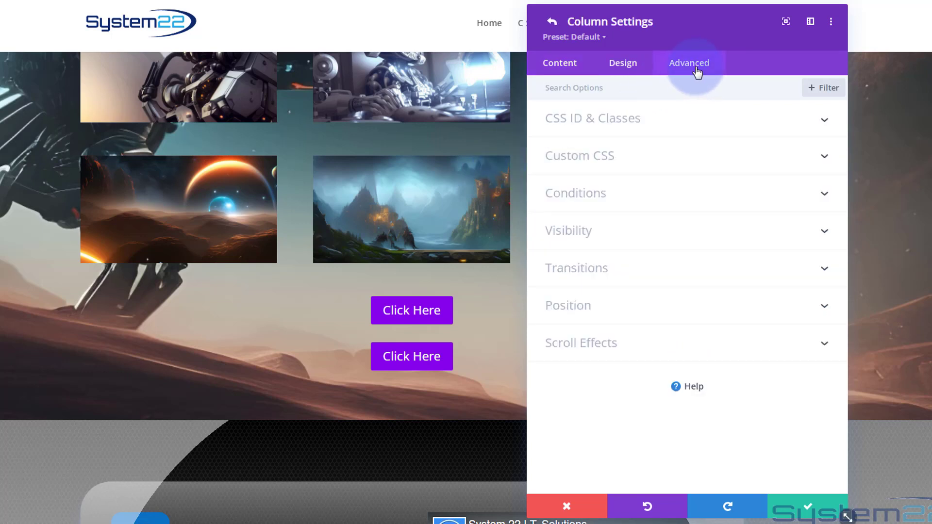
click(684, 156)
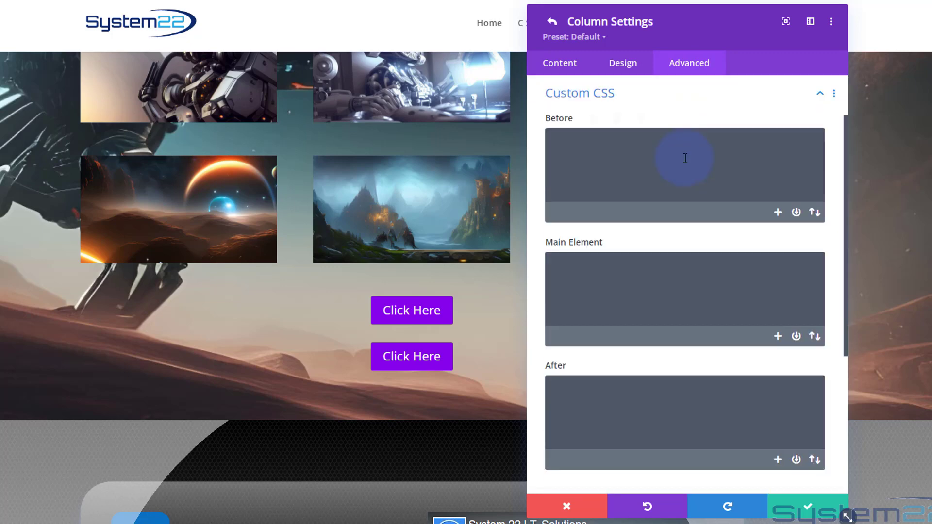
Set the column's main element CSS to "display:flex; justify-content:center;" and save the column and row settings
click(603, 265)
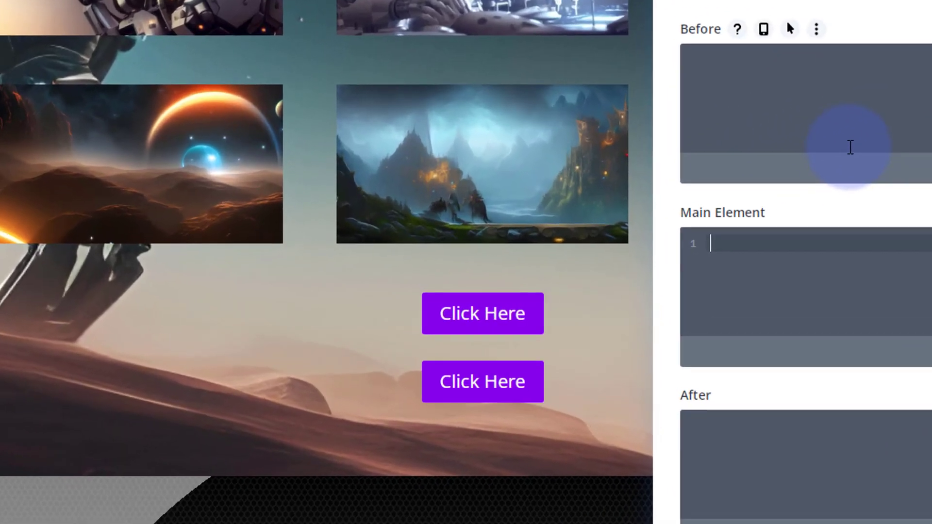
text(display:fl)
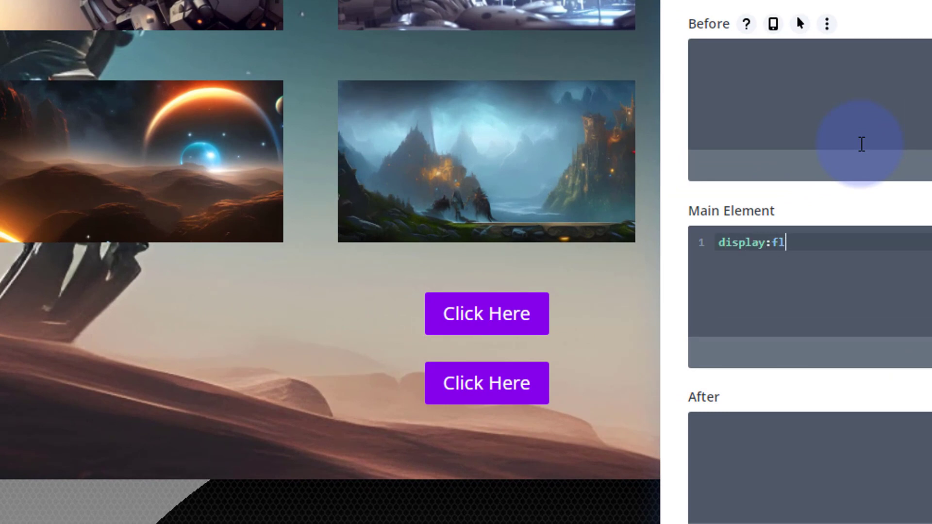
text(ex)
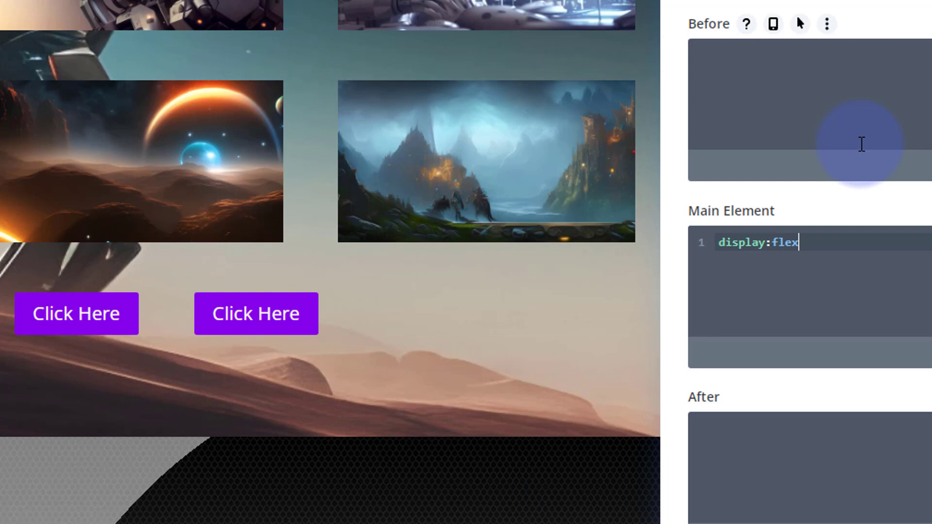
click(256, 319)
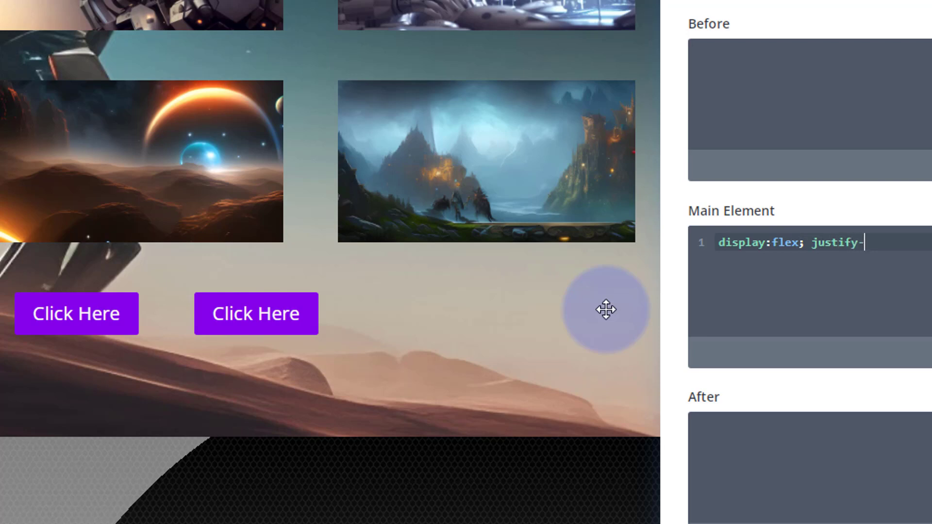
text(:center;)
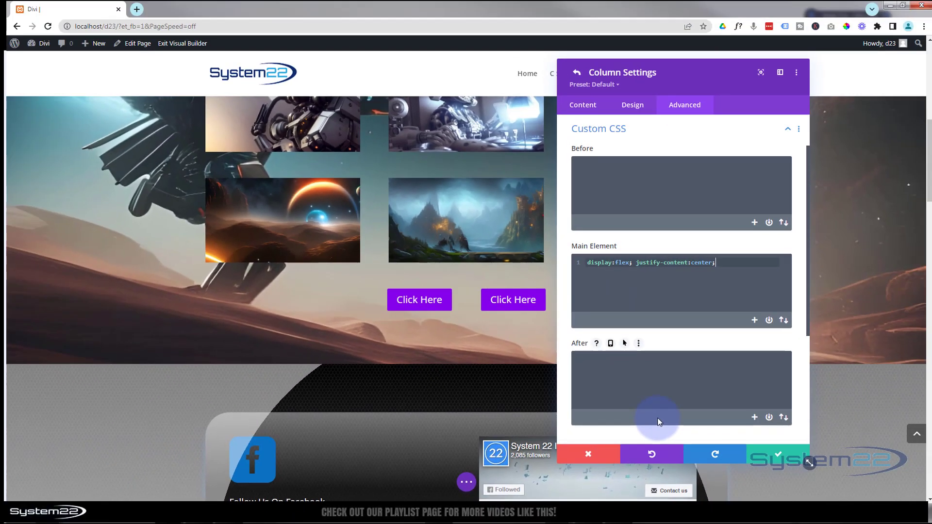
click(777, 454)
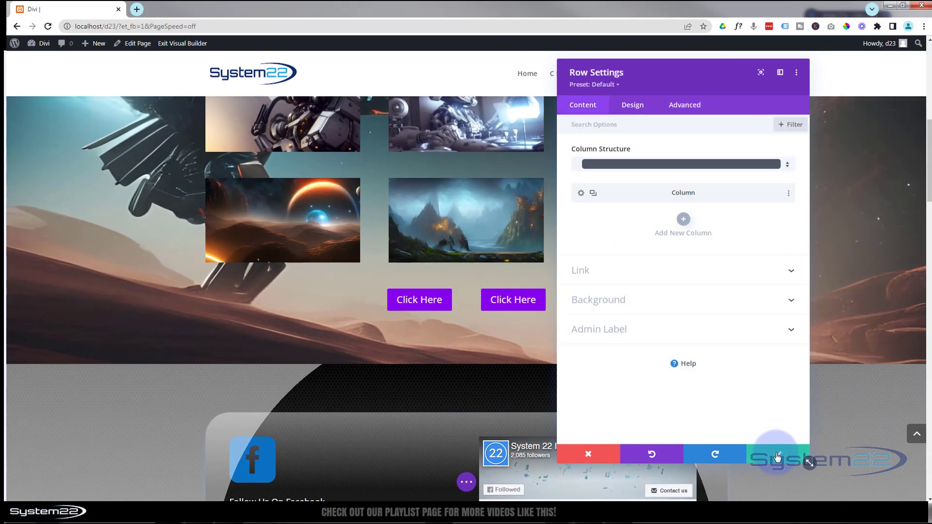
click(777, 454)
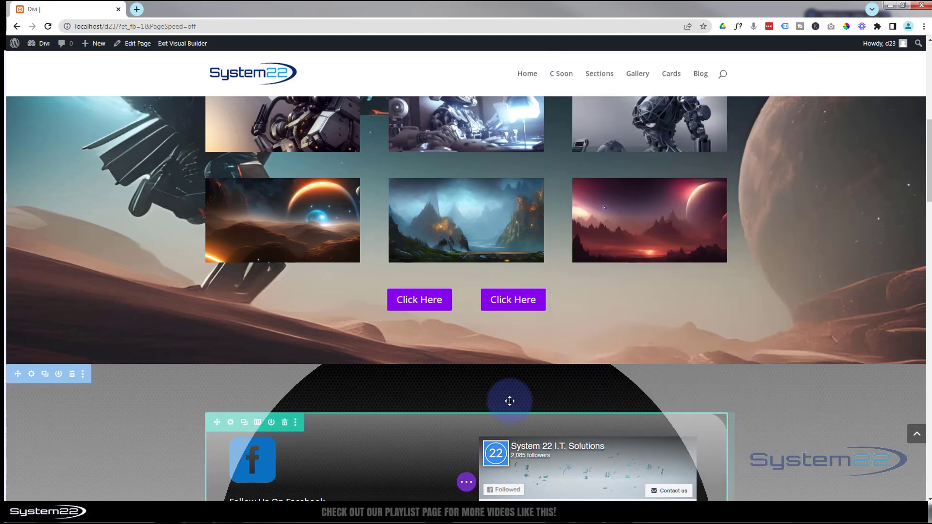
Preview the two buttons in the tablet and phone views, then return to the desktop view
click(466, 481)
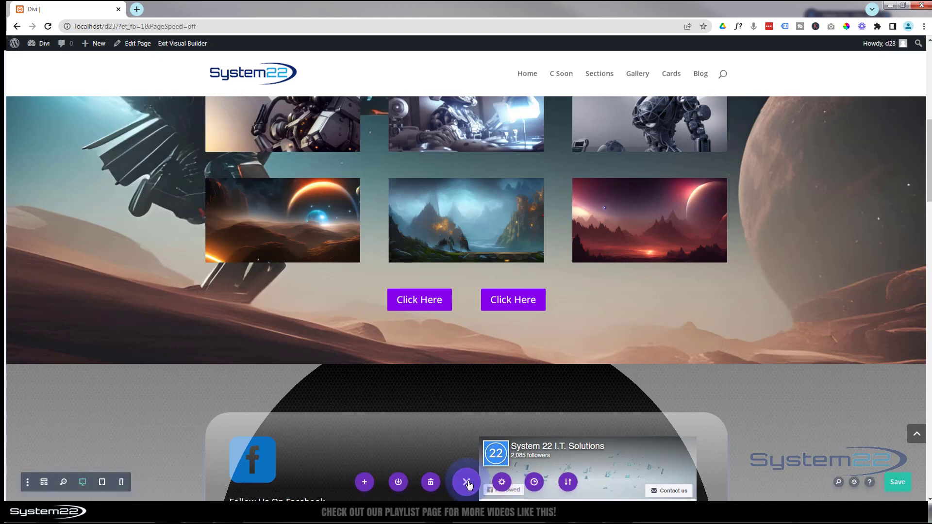
click(101, 483)
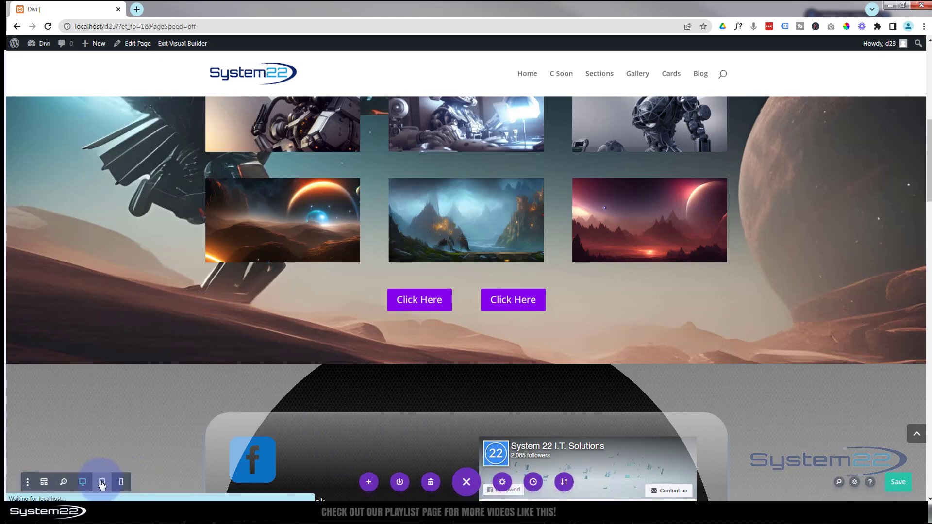
scroll(324, 329, down, 10)
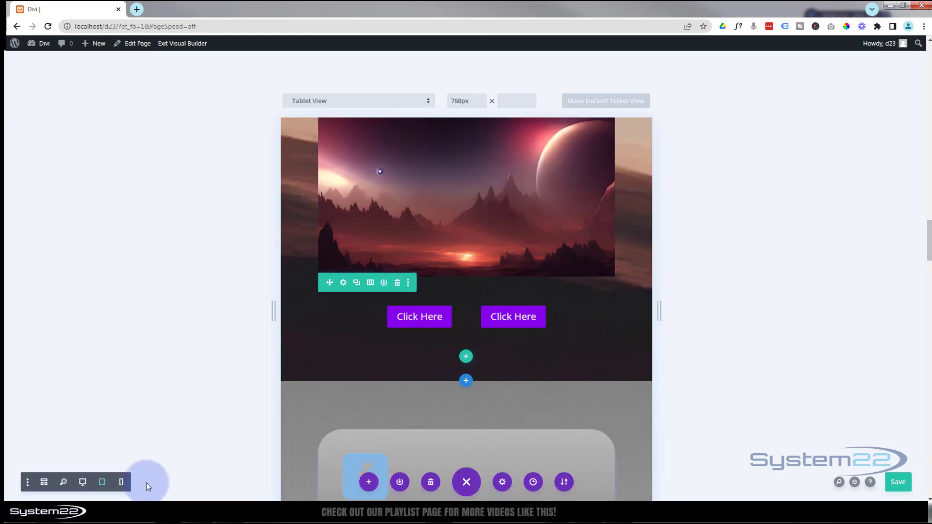
click(122, 482)
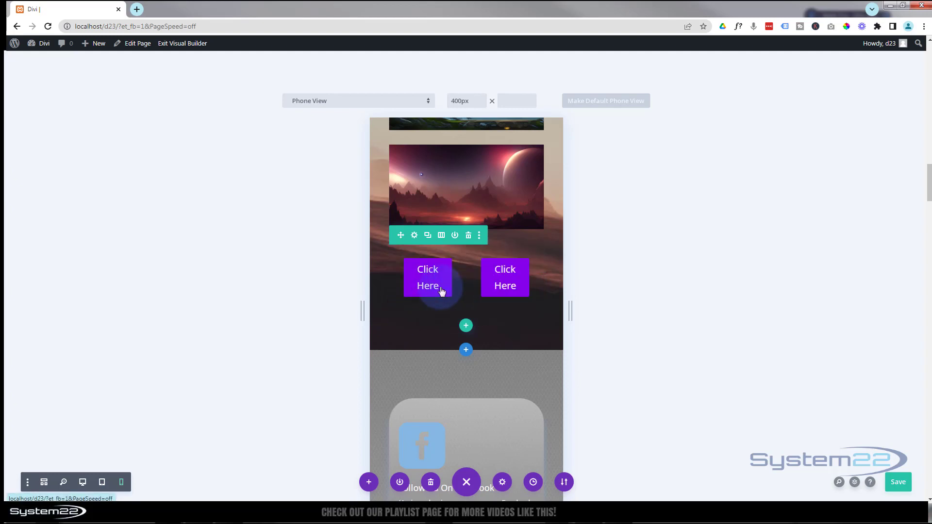
click(83, 482)
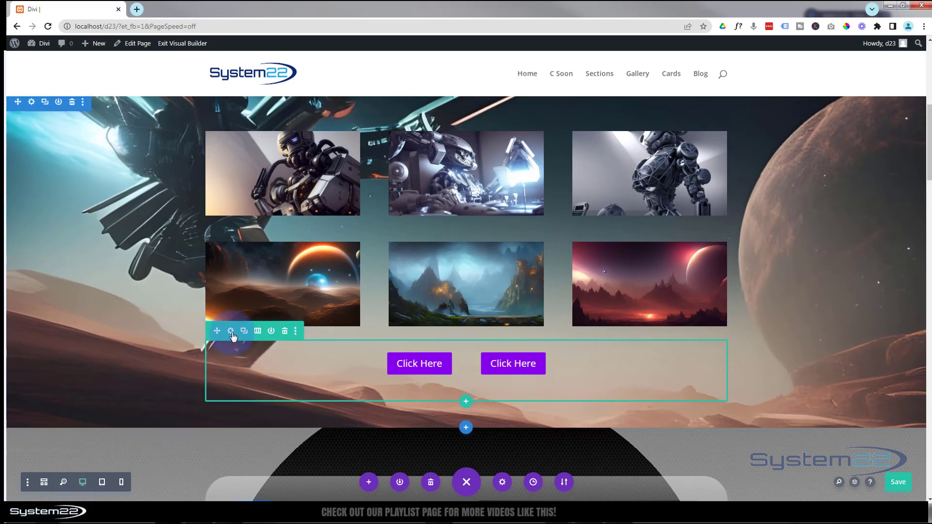
Open the button column's custom CSS, enable responsive values for the main element and switch to the phone version
click(231, 331)
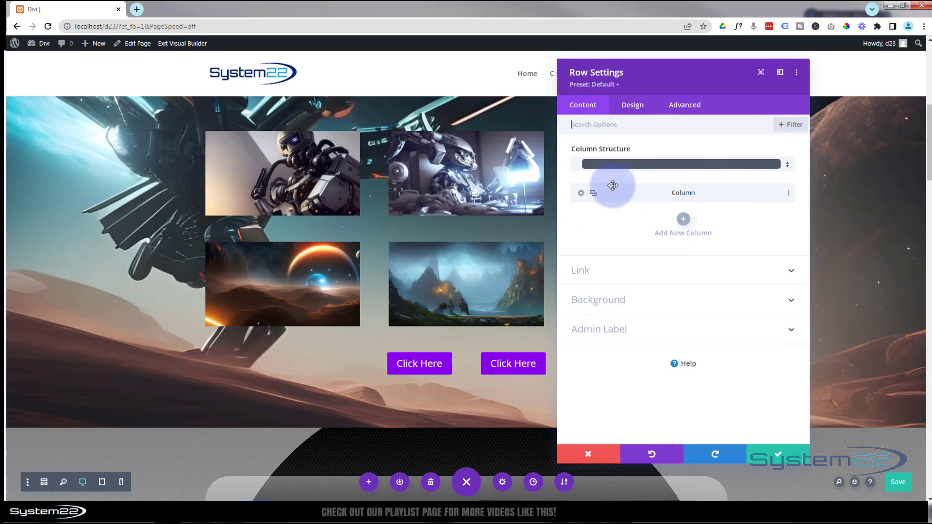
click(581, 193)
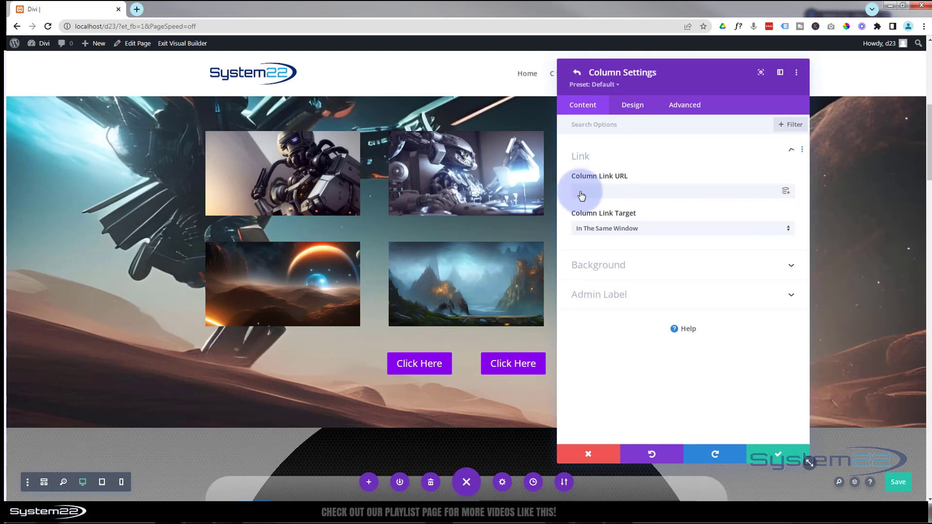
click(691, 107)
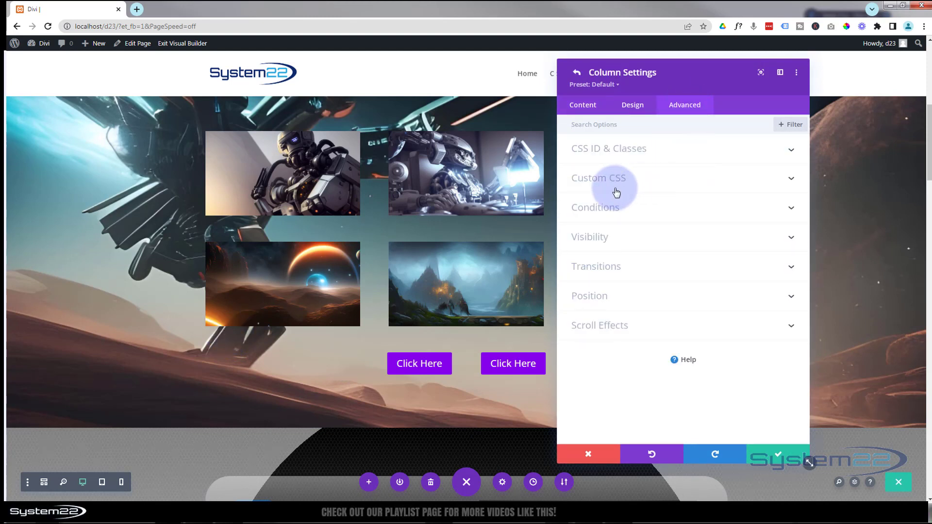
click(645, 179)
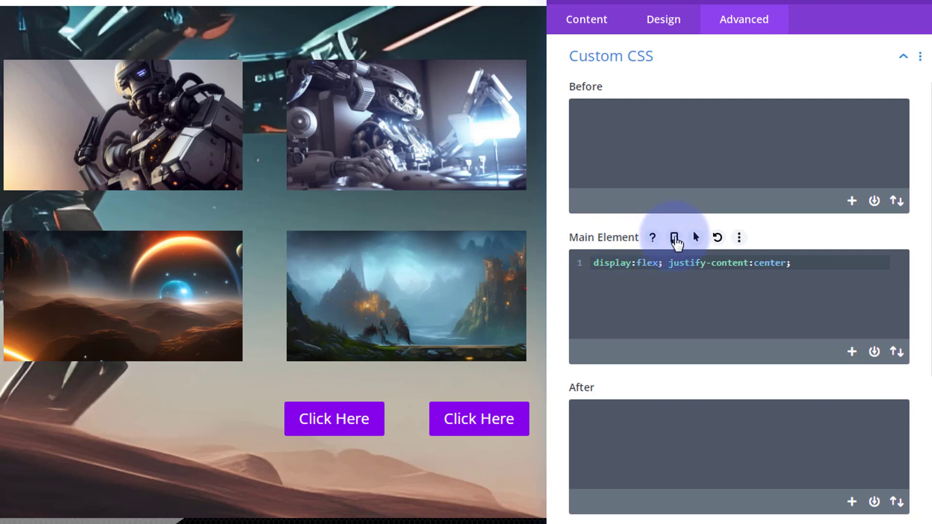
click(674, 238)
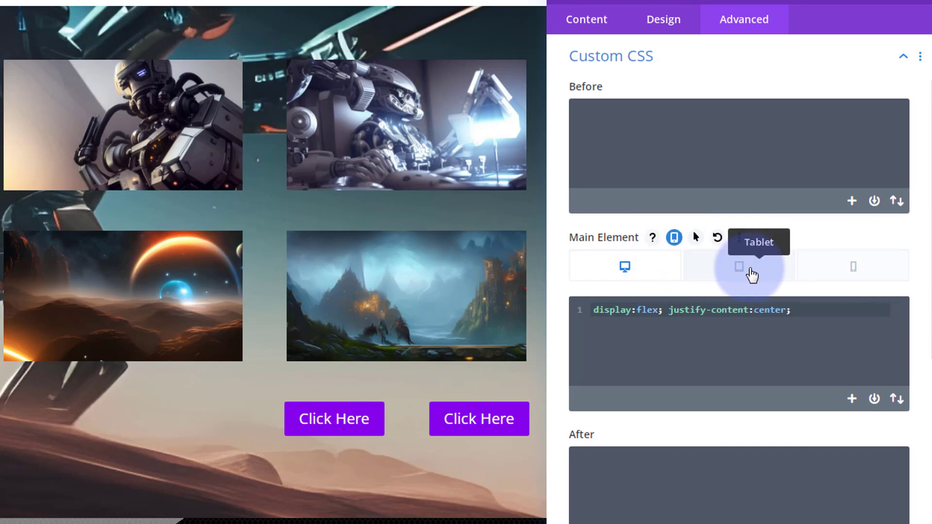
click(857, 270)
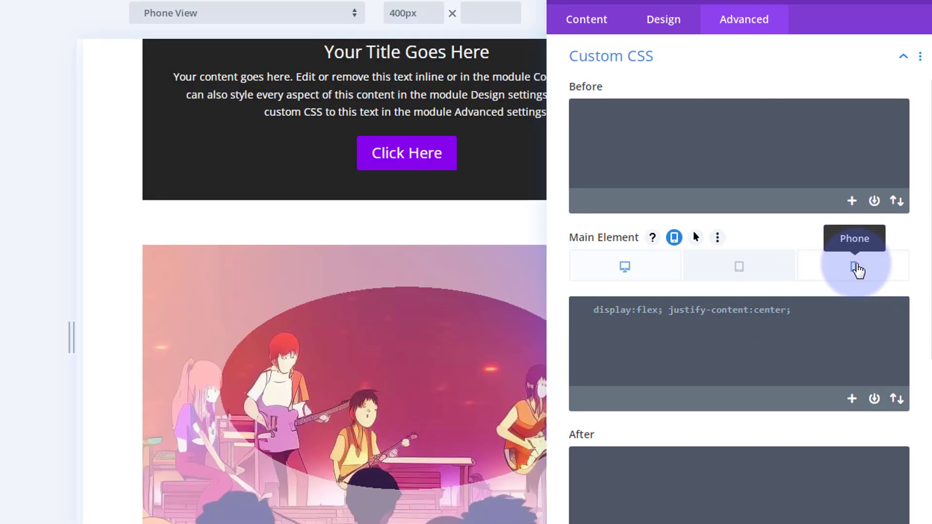
scroll(474, 308, down, 6)
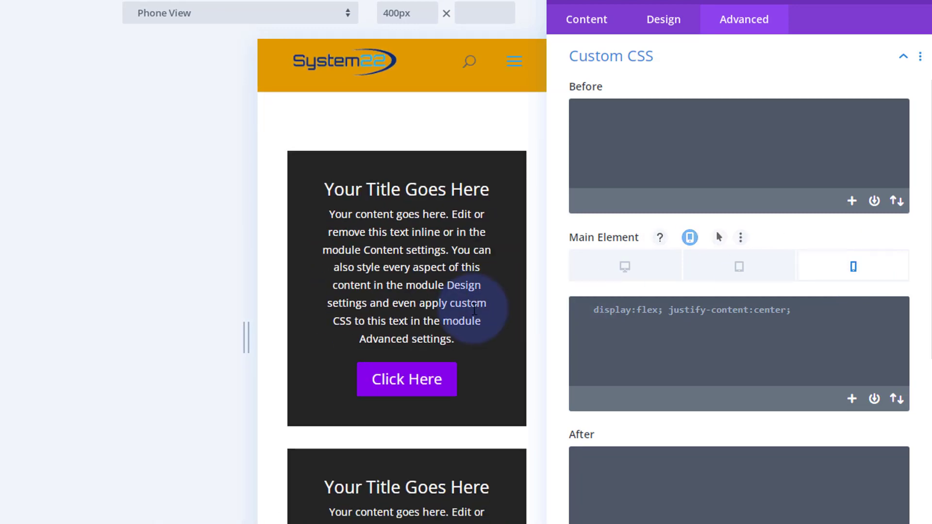
scroll(474, 309, down, 15)
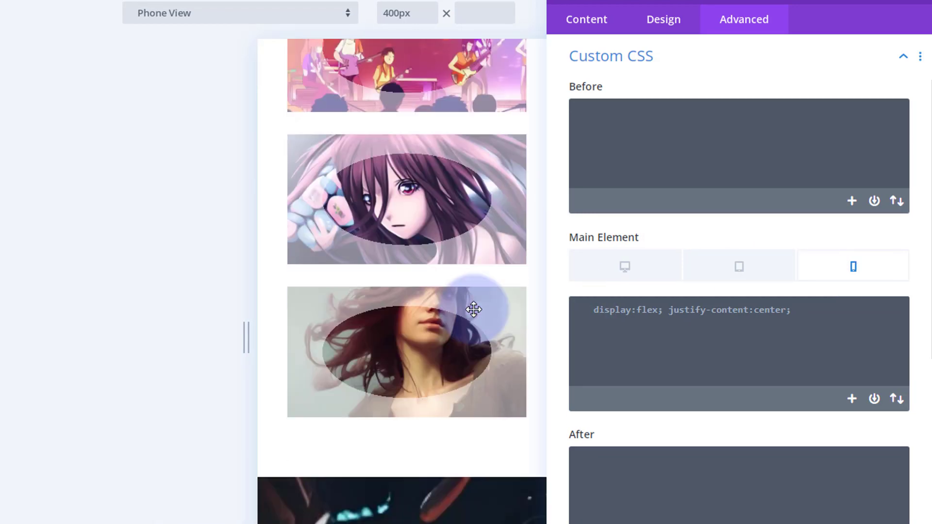
scroll(474, 309, down, 13)
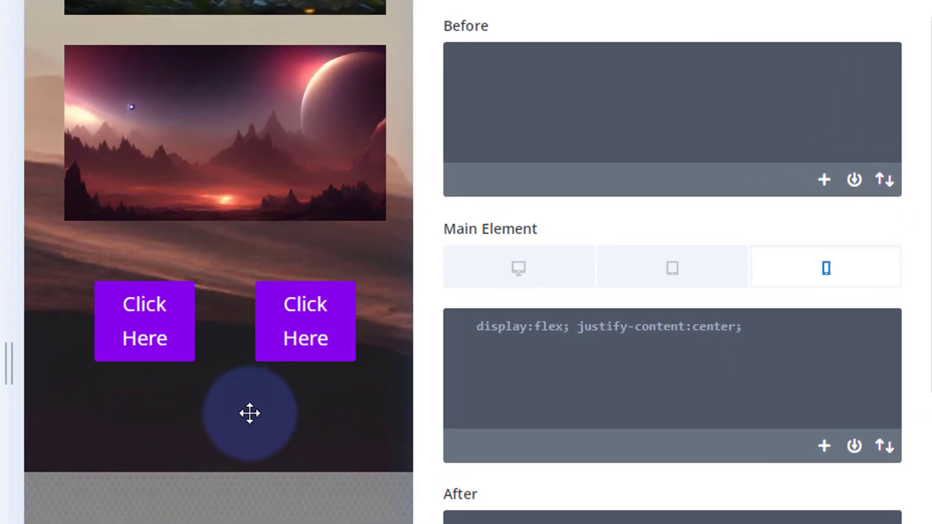
Set the column's phone-only main element CSS to "display:block;" and save the column settings, row settings and page
click(478, 326)
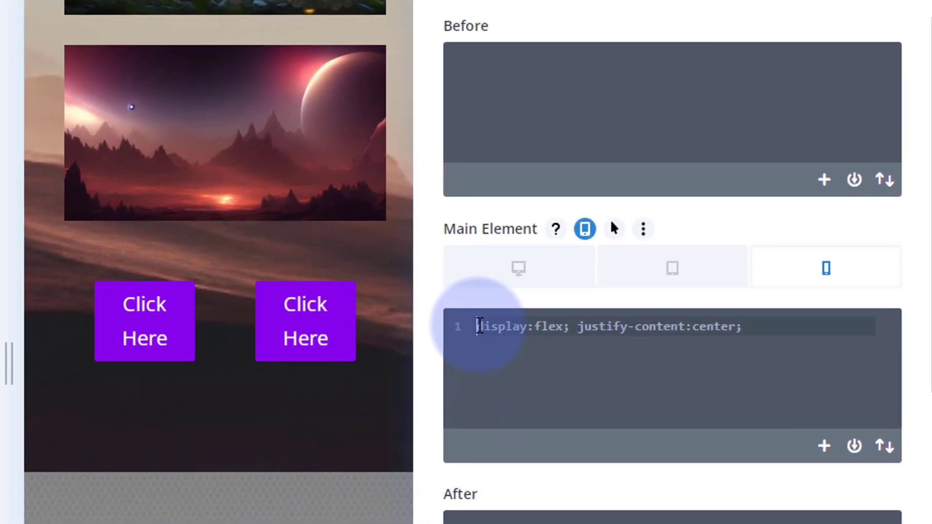
text(displ)
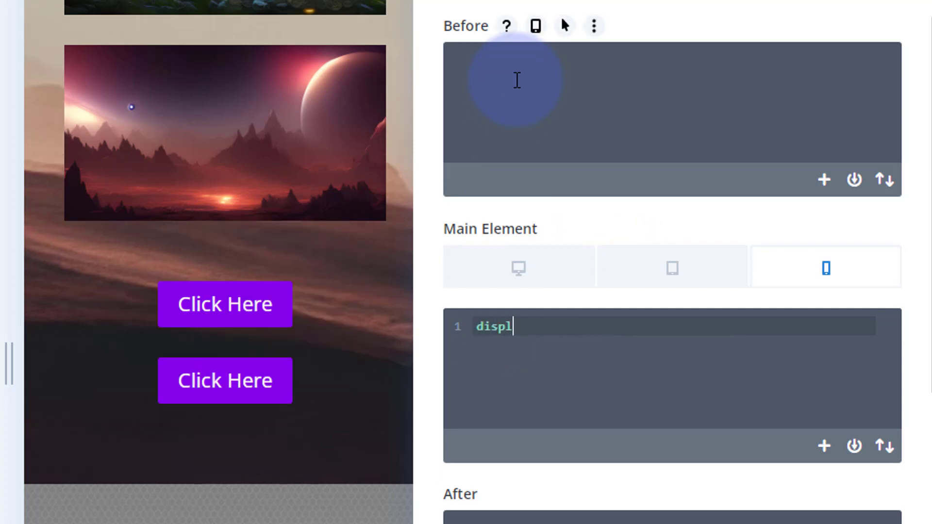
text(ay:block)
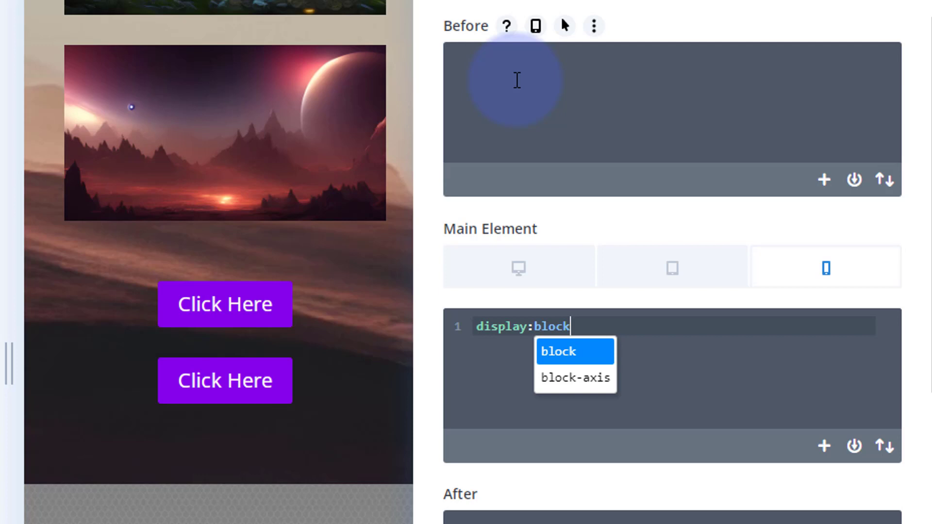
text(;)
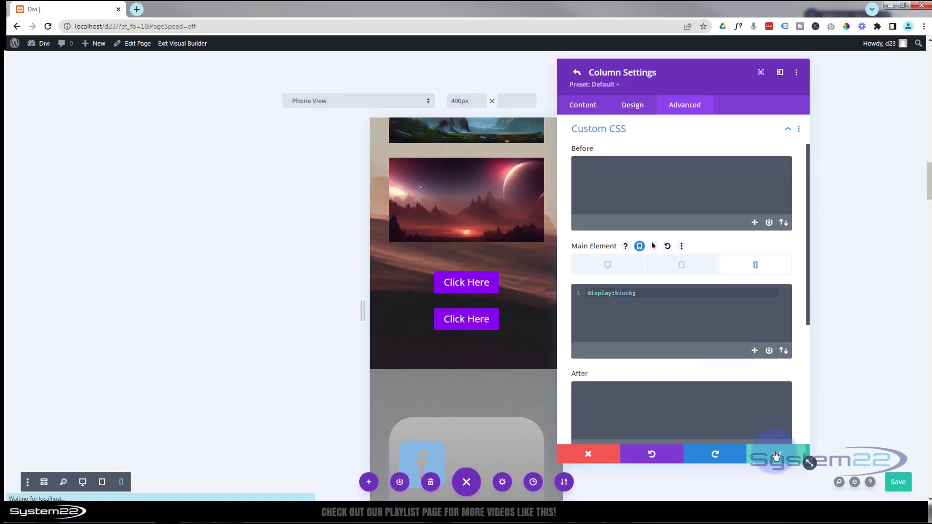
click(805, 521)
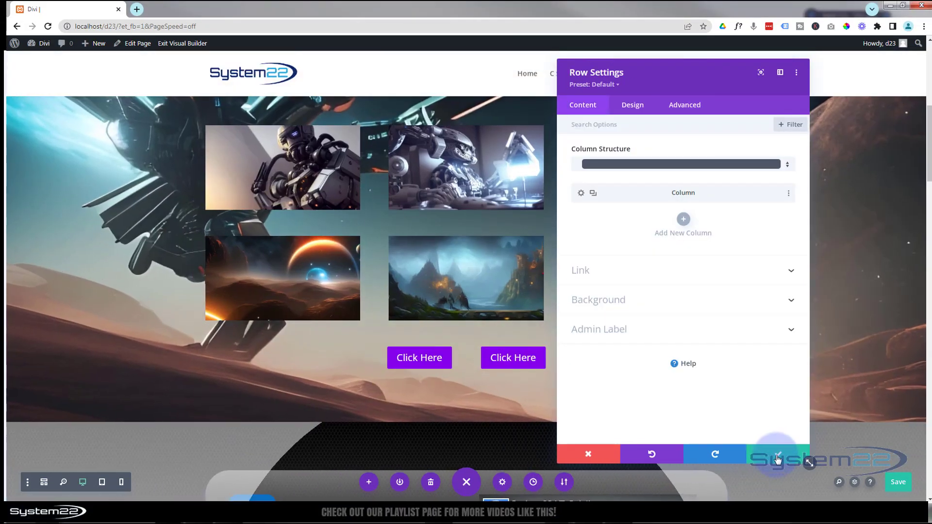
click(777, 458)
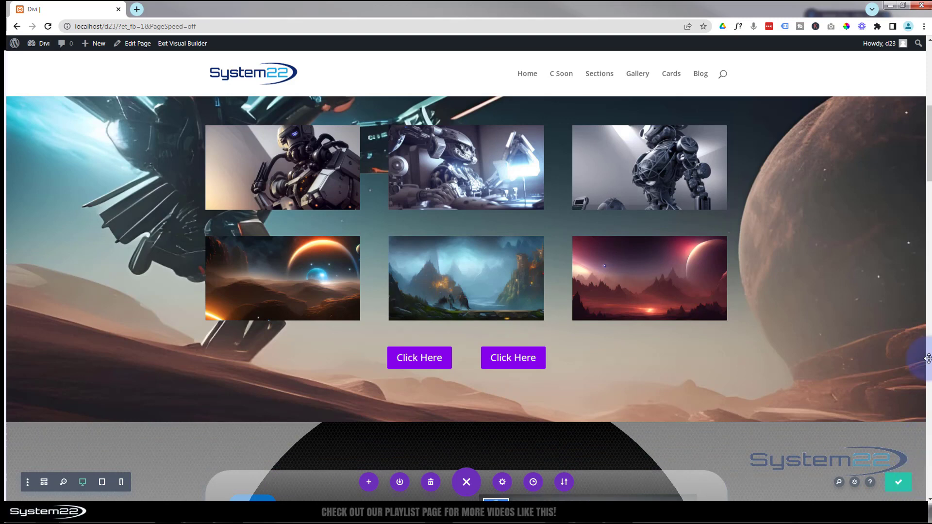
Exit the Visual Builder and check the two buttons below the images on the live page
click(173, 44)
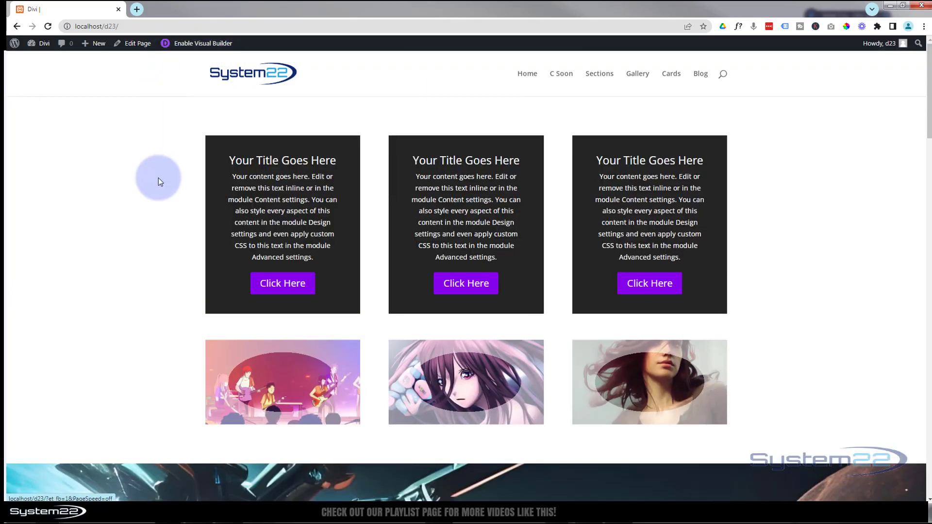
scroll(158, 178, down, 6)
scroll(156, 181, down, 2)
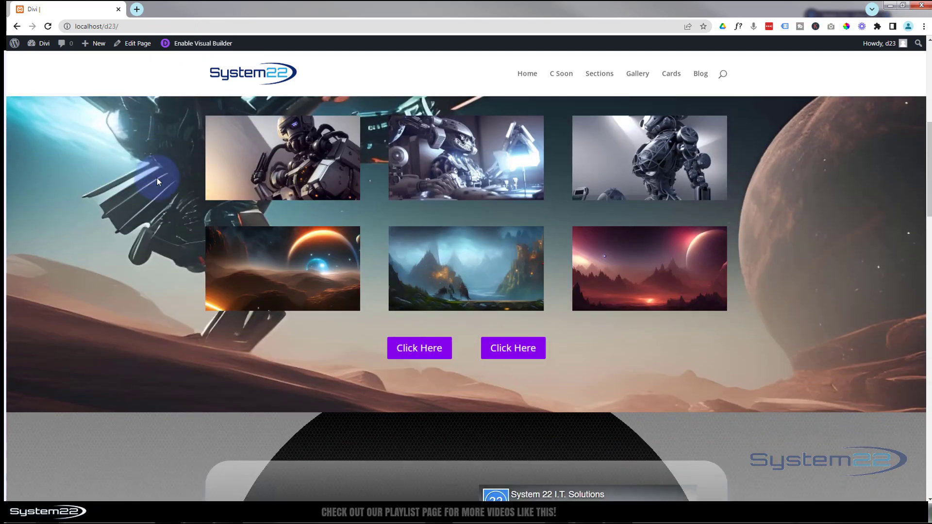
Open the live page in the developer tools' device emulation as iPhone 12 Pro and check the two buttons below the images
scroll(157, 181, up, 1)
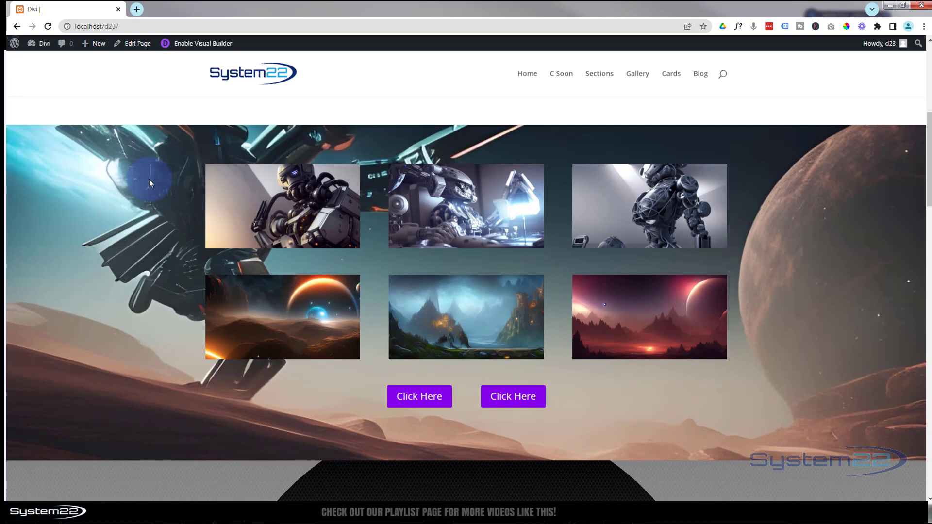
key(F12)
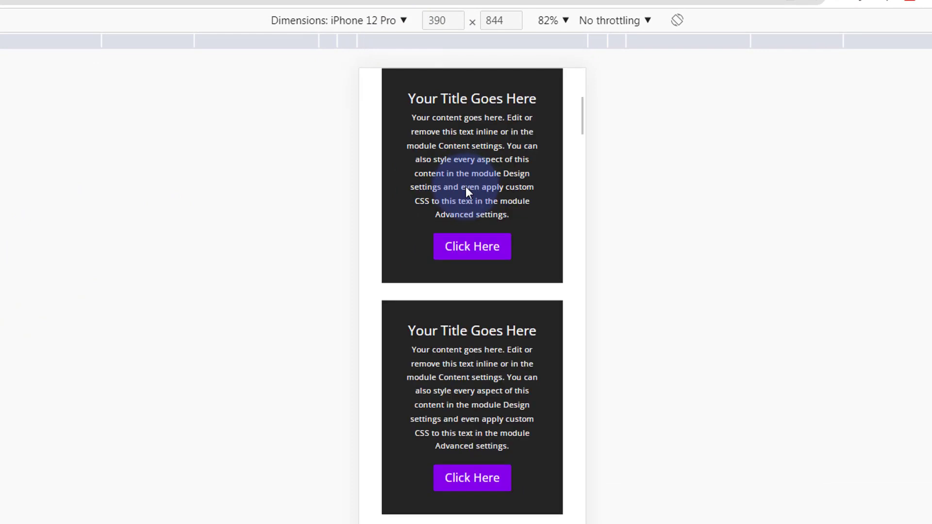
scroll(465, 186, down, 2)
scroll(465, 187, down, 12)
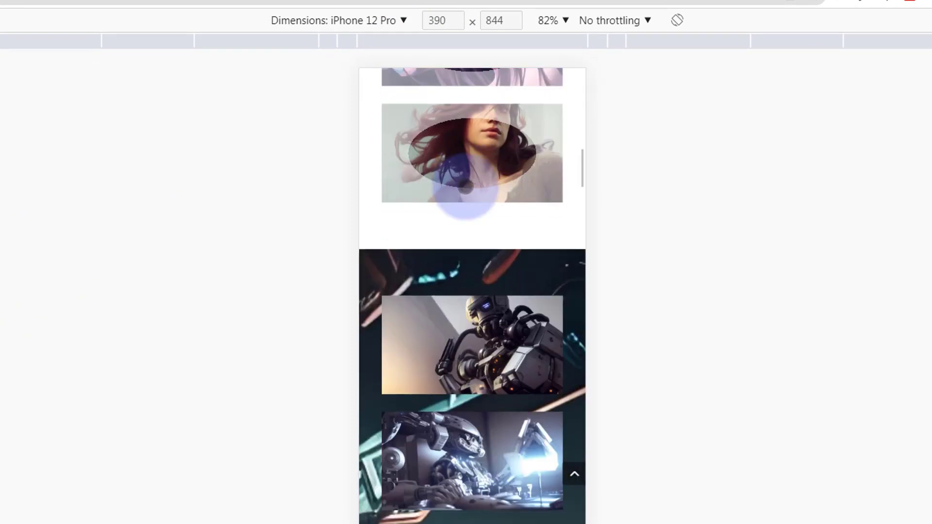
scroll(464, 186, down, 10)
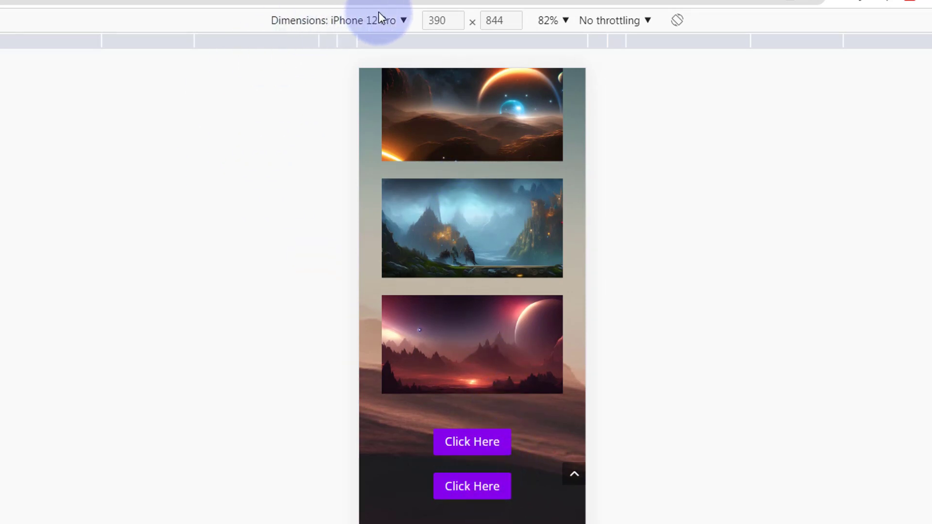
Switch the emulated device to iPad Air and check the two buttons below the images at tablet size
click(404, 22)
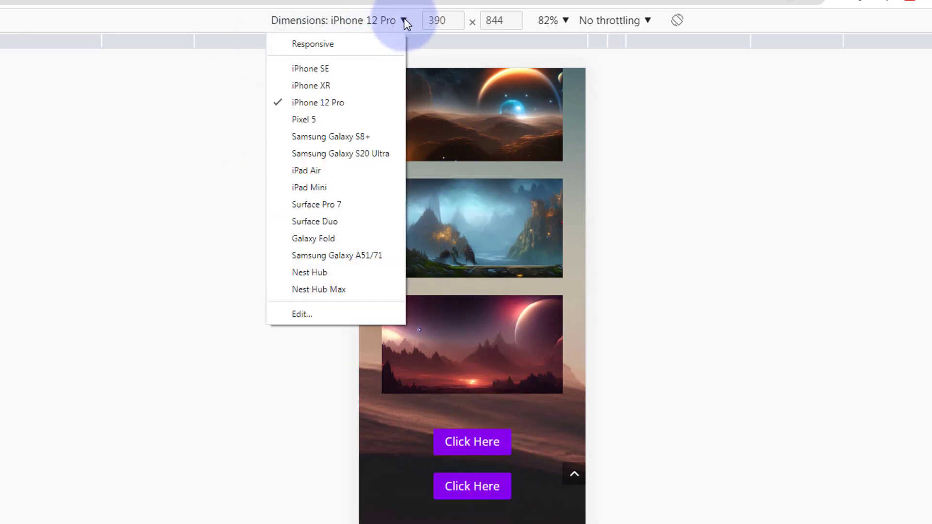
click(348, 173)
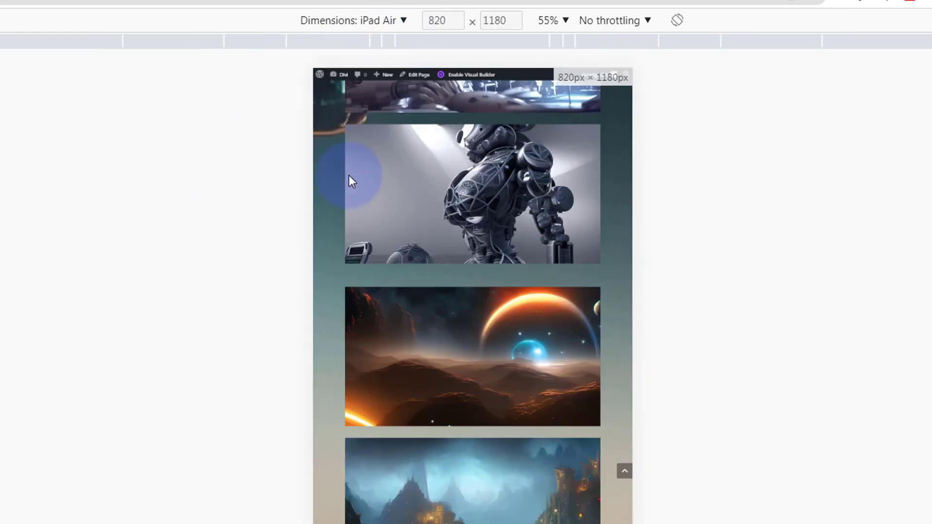
scroll(500, 318, down, 5)
scroll(500, 319, down, 2)
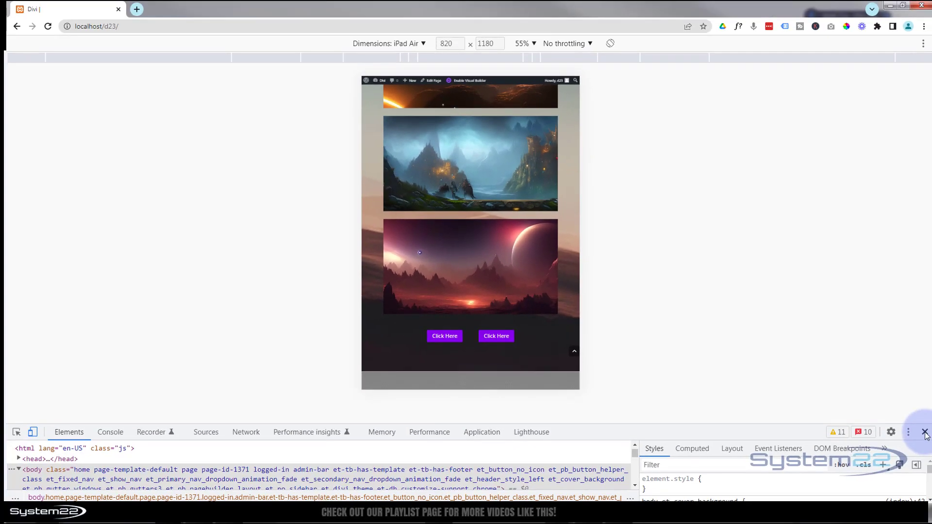
Close the developer tools and review the two buttons below the images on the full-width desktop page
click(925, 433)
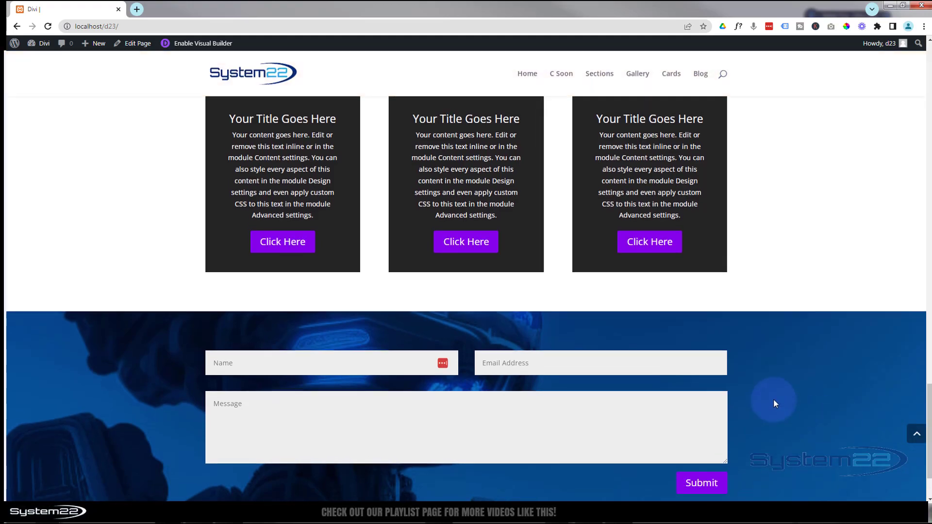
scroll(775, 402, up, 10)
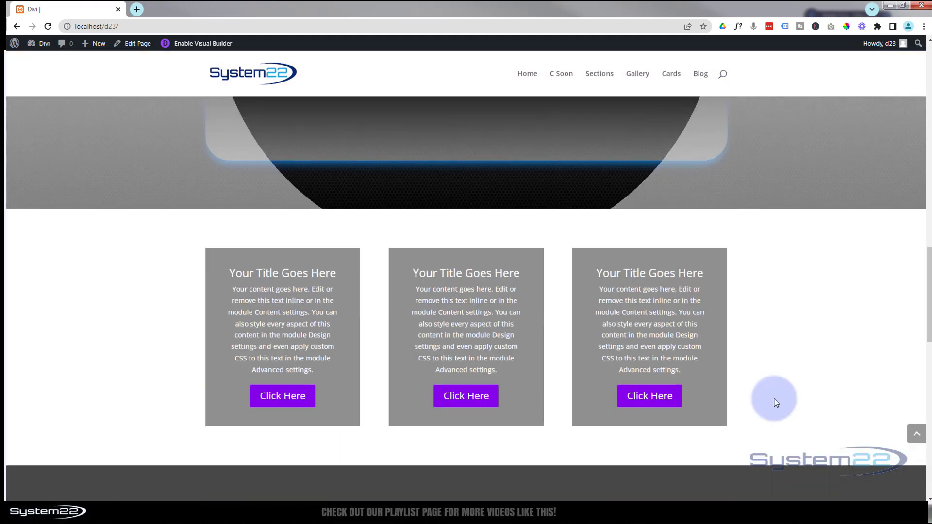
scroll(775, 403, up, 7)
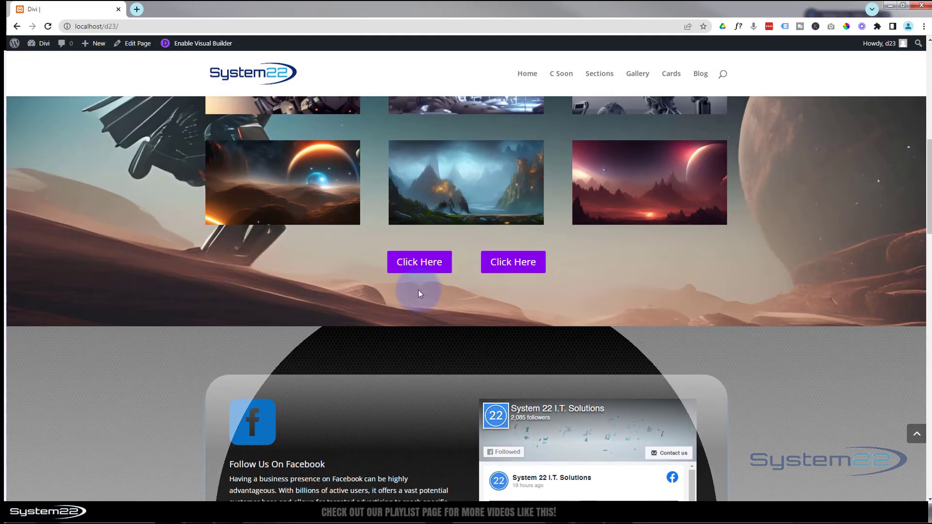
scroll(435, 375, up, 4)
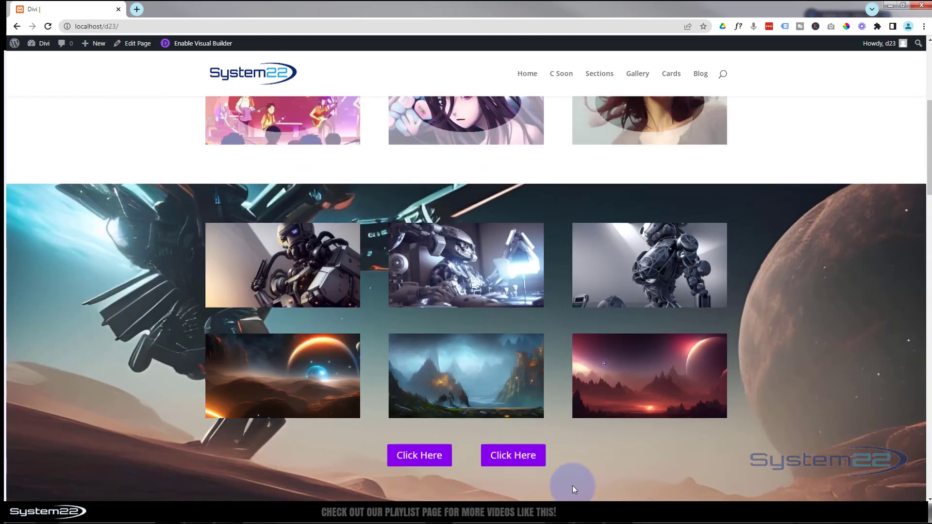
scroll(573, 484, down, 2)
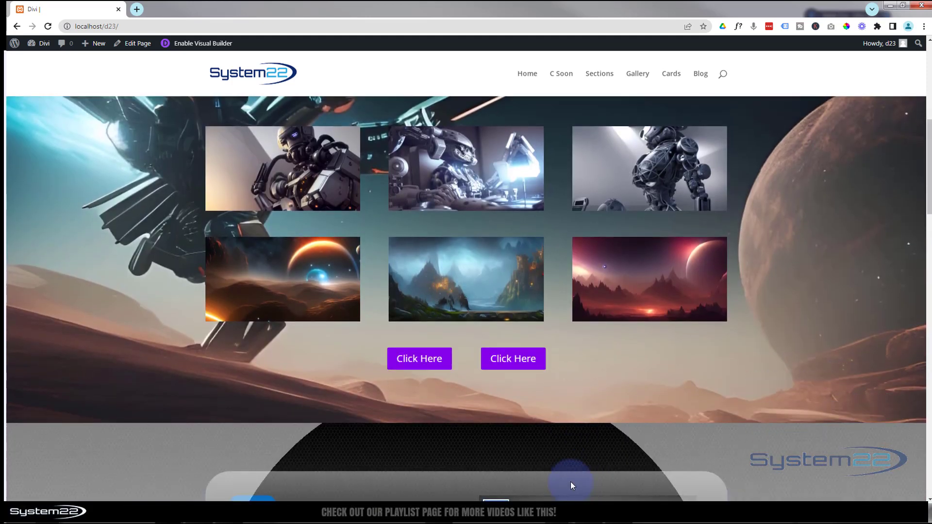